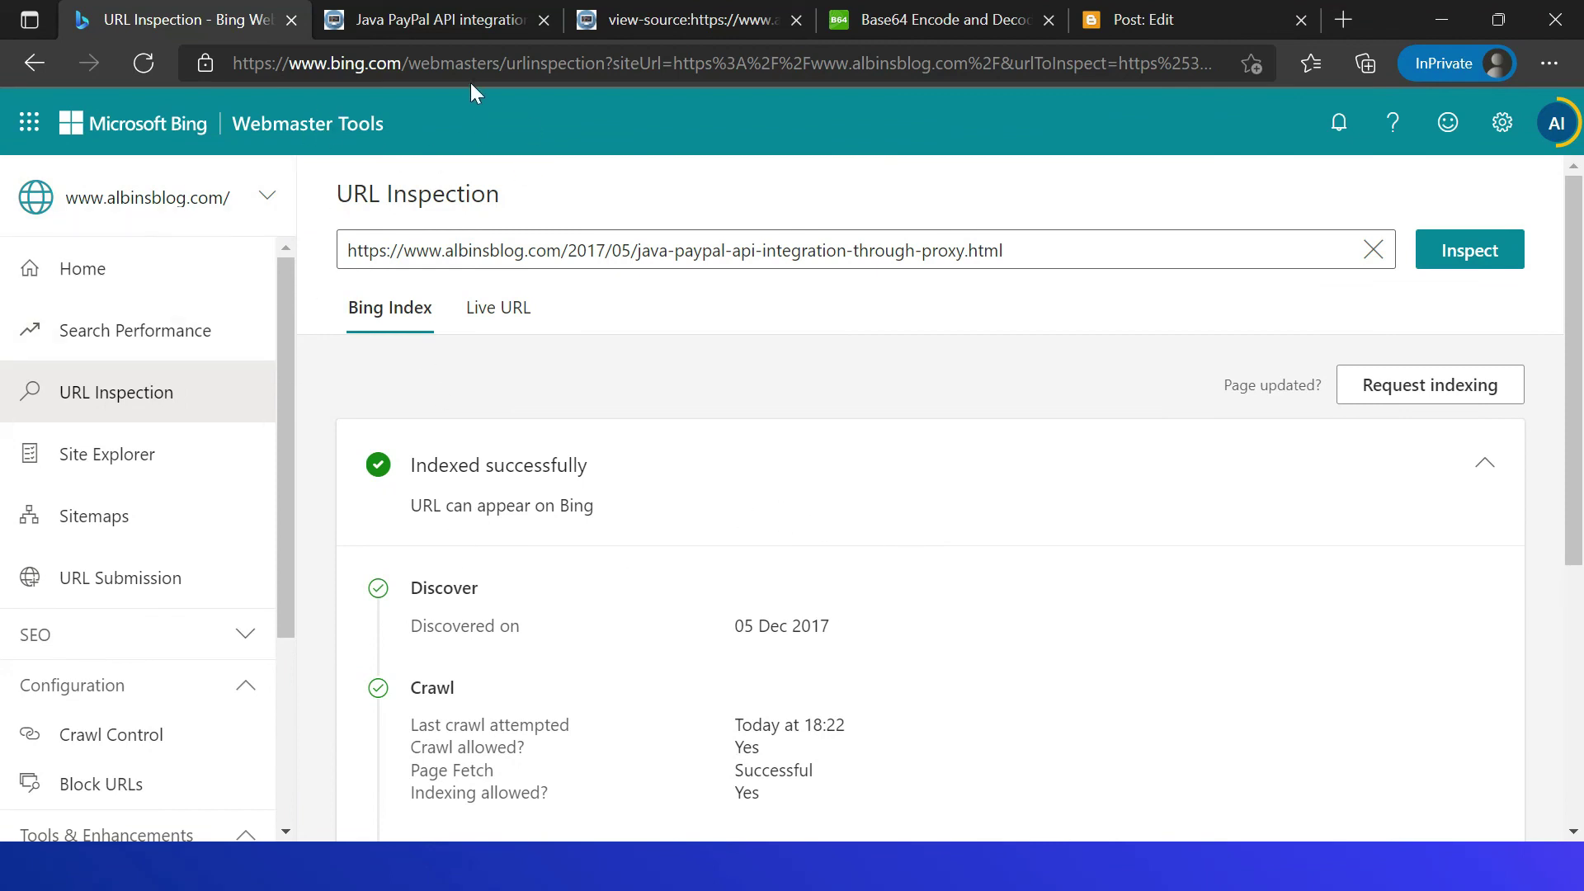
Step: Generate a Bing Webmaster API key in the API access settings and copy it
click(1503, 123)
click(1289, 294)
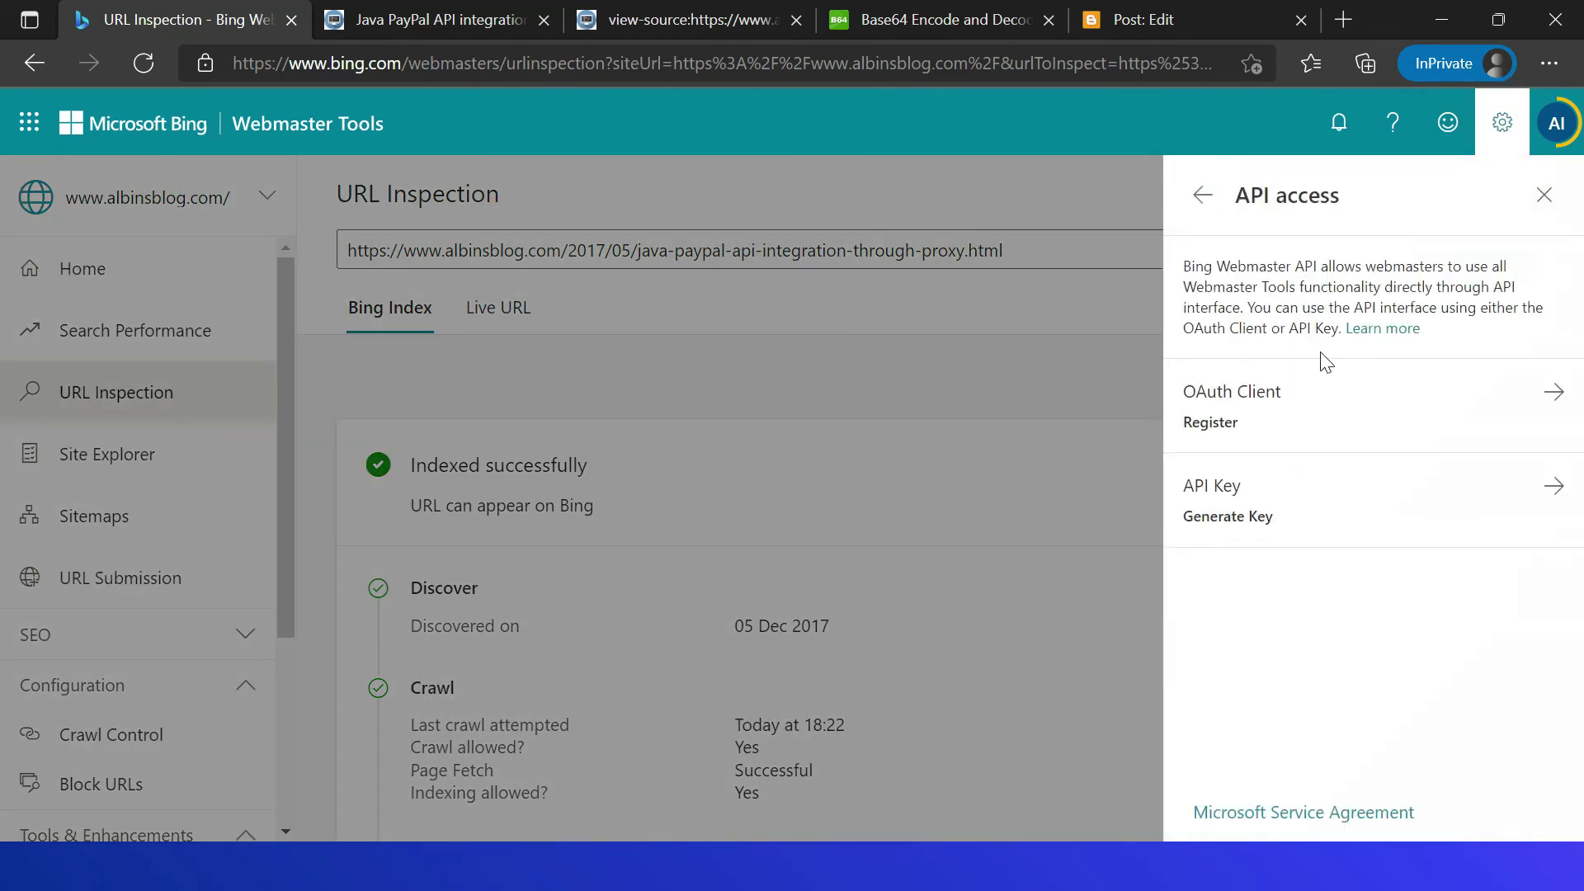
click(1286, 505)
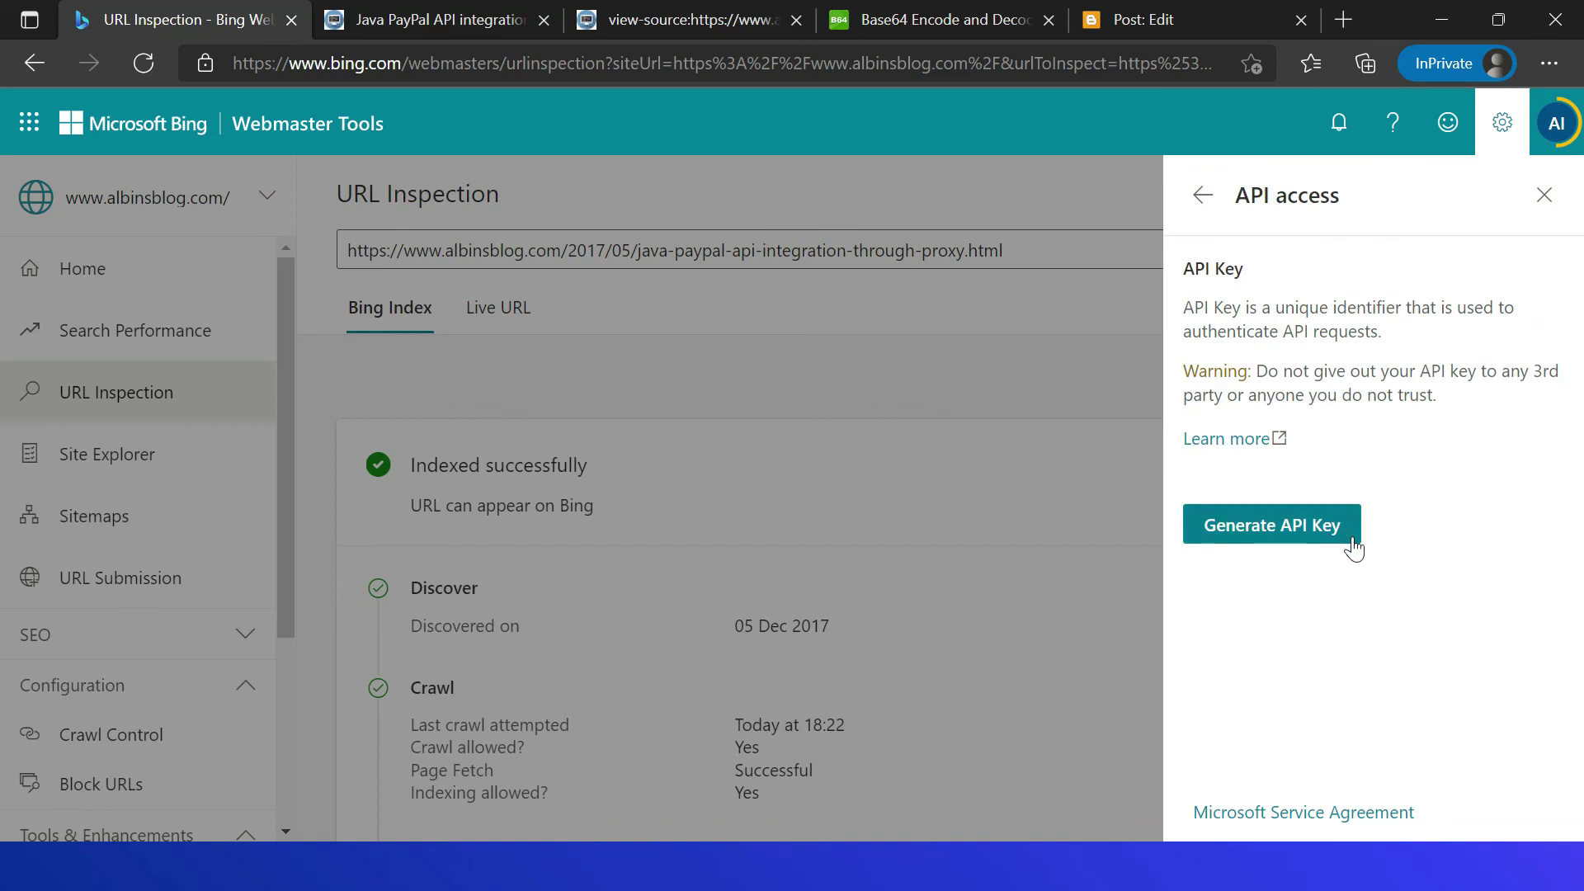
click(1302, 529)
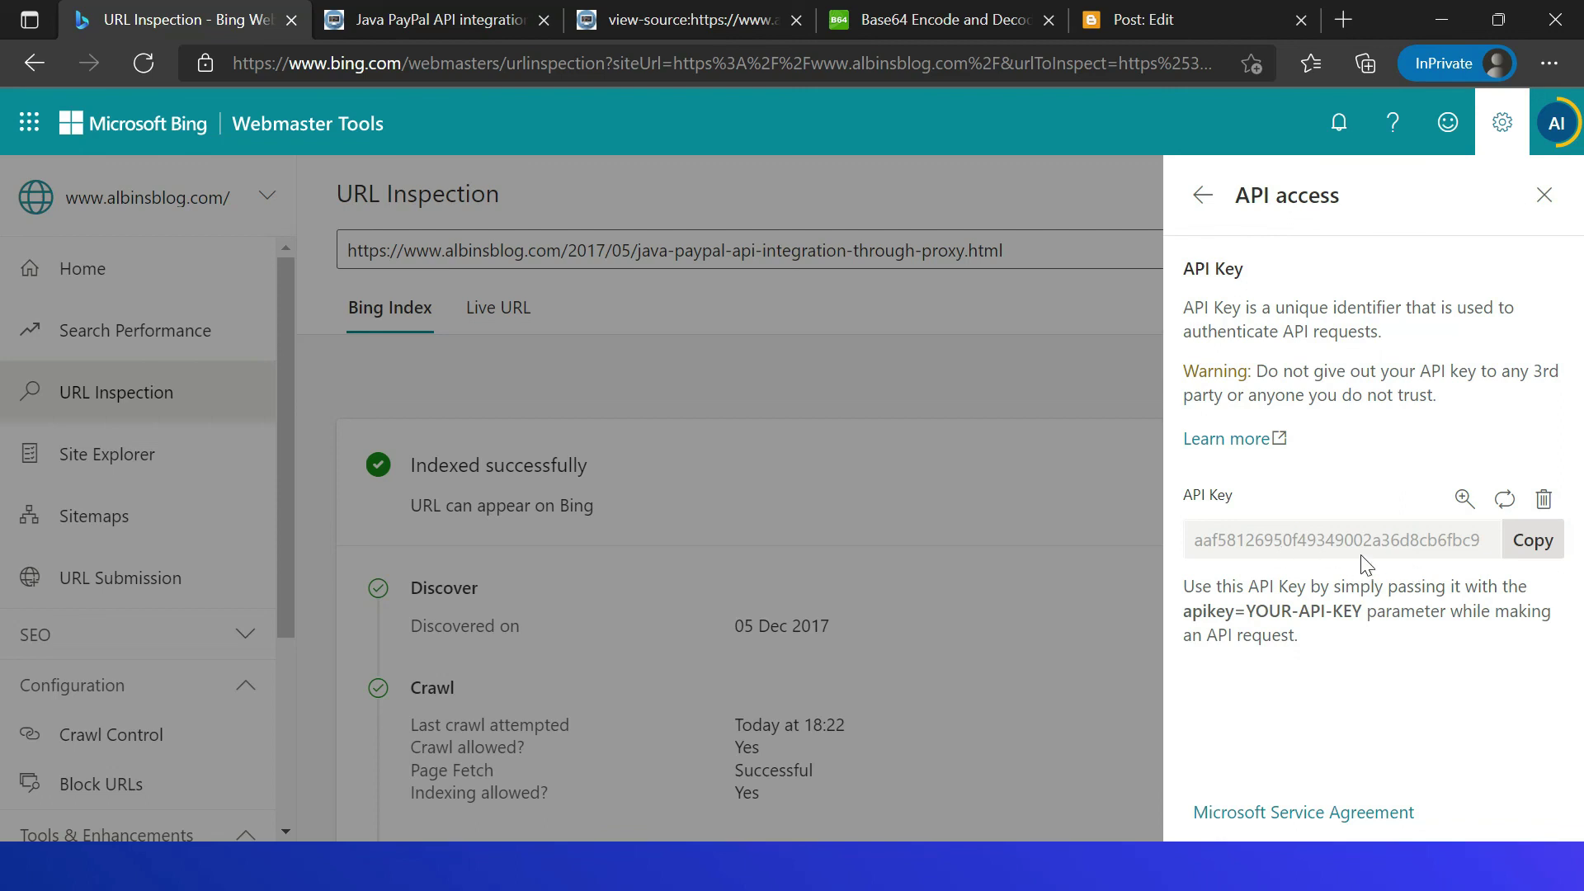
click(1537, 553)
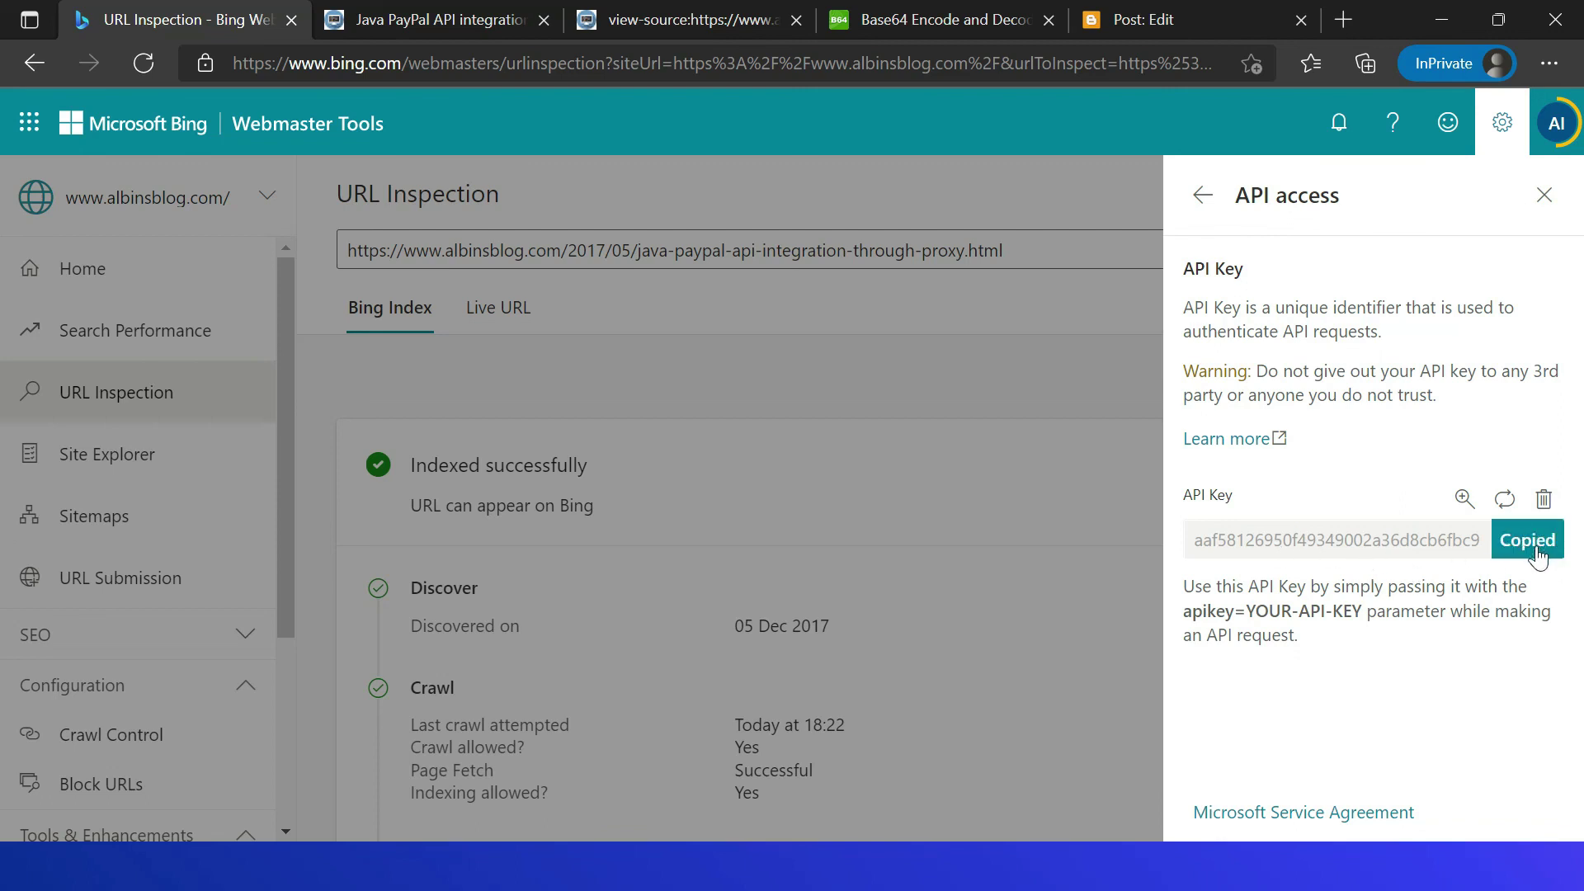
Step: Copy the GetContentSubmissionQuota curl command, including its API key, from Notepad++ file new 71 and run it in the WSL terminal
key(alt+Tab)
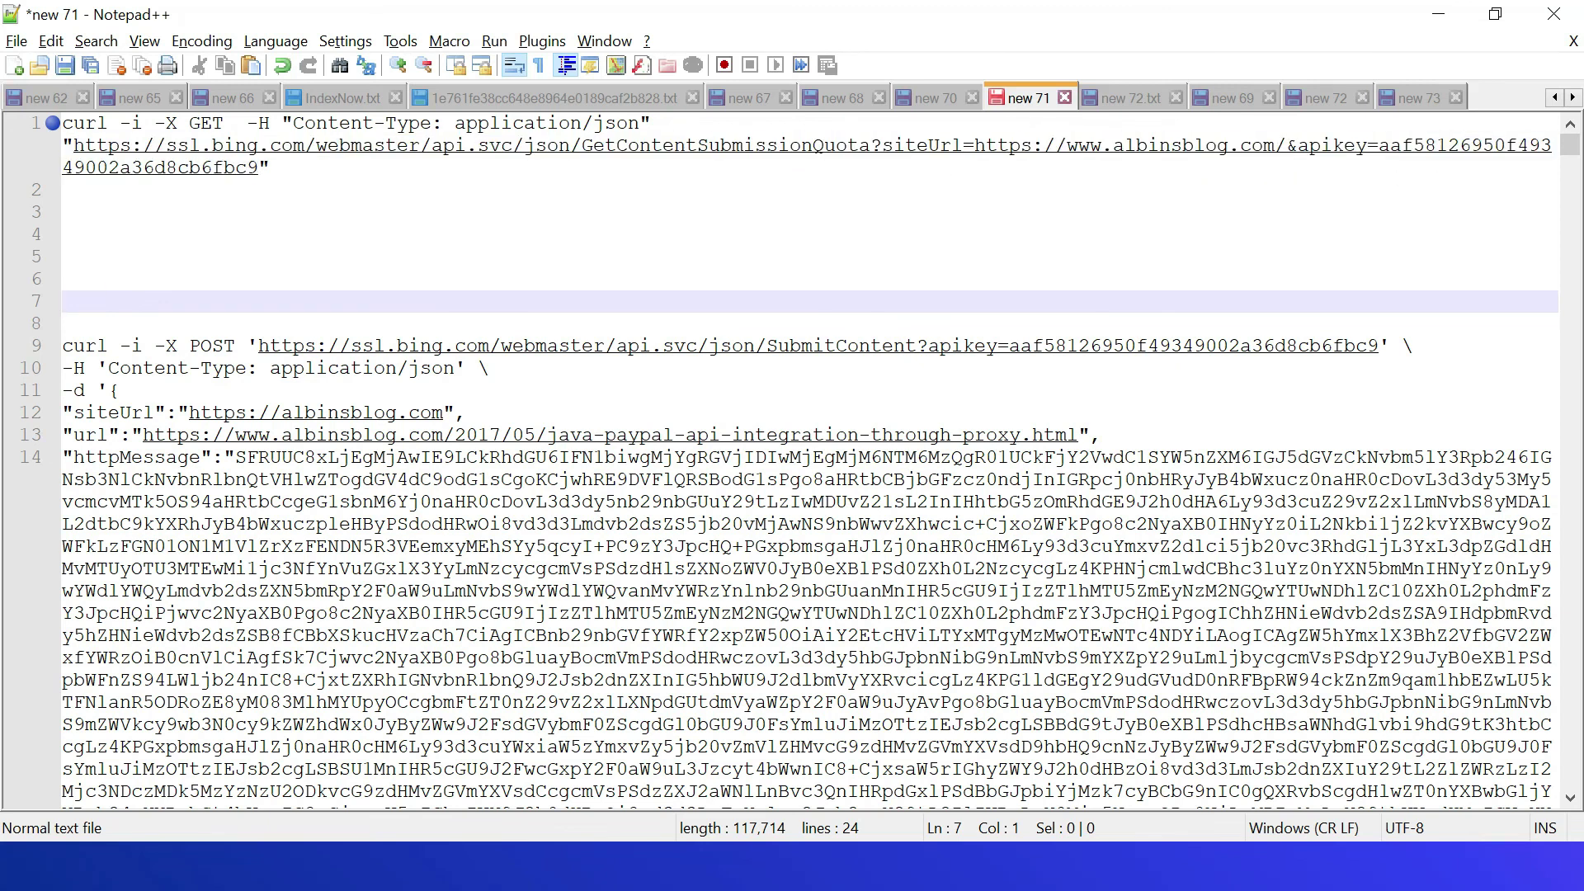
drag(270, 167, 61, 123)
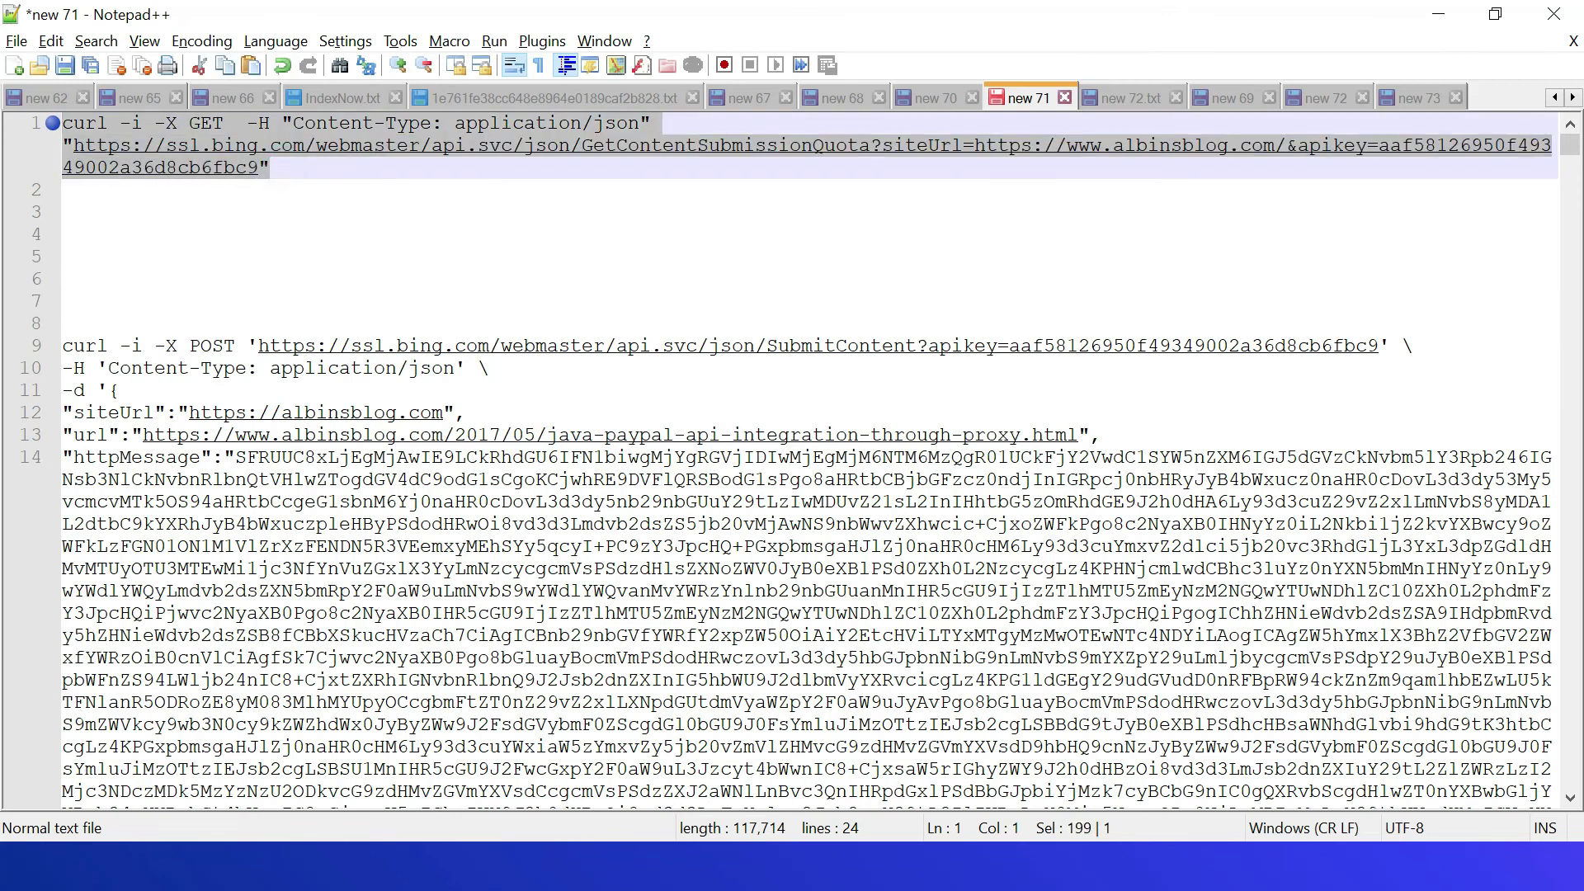
key(alt+Tab)
key(alt+Tab)
key(alt+Tab)
key(alt+Tab)
key(alt+Tab)
key(alt+Tab)
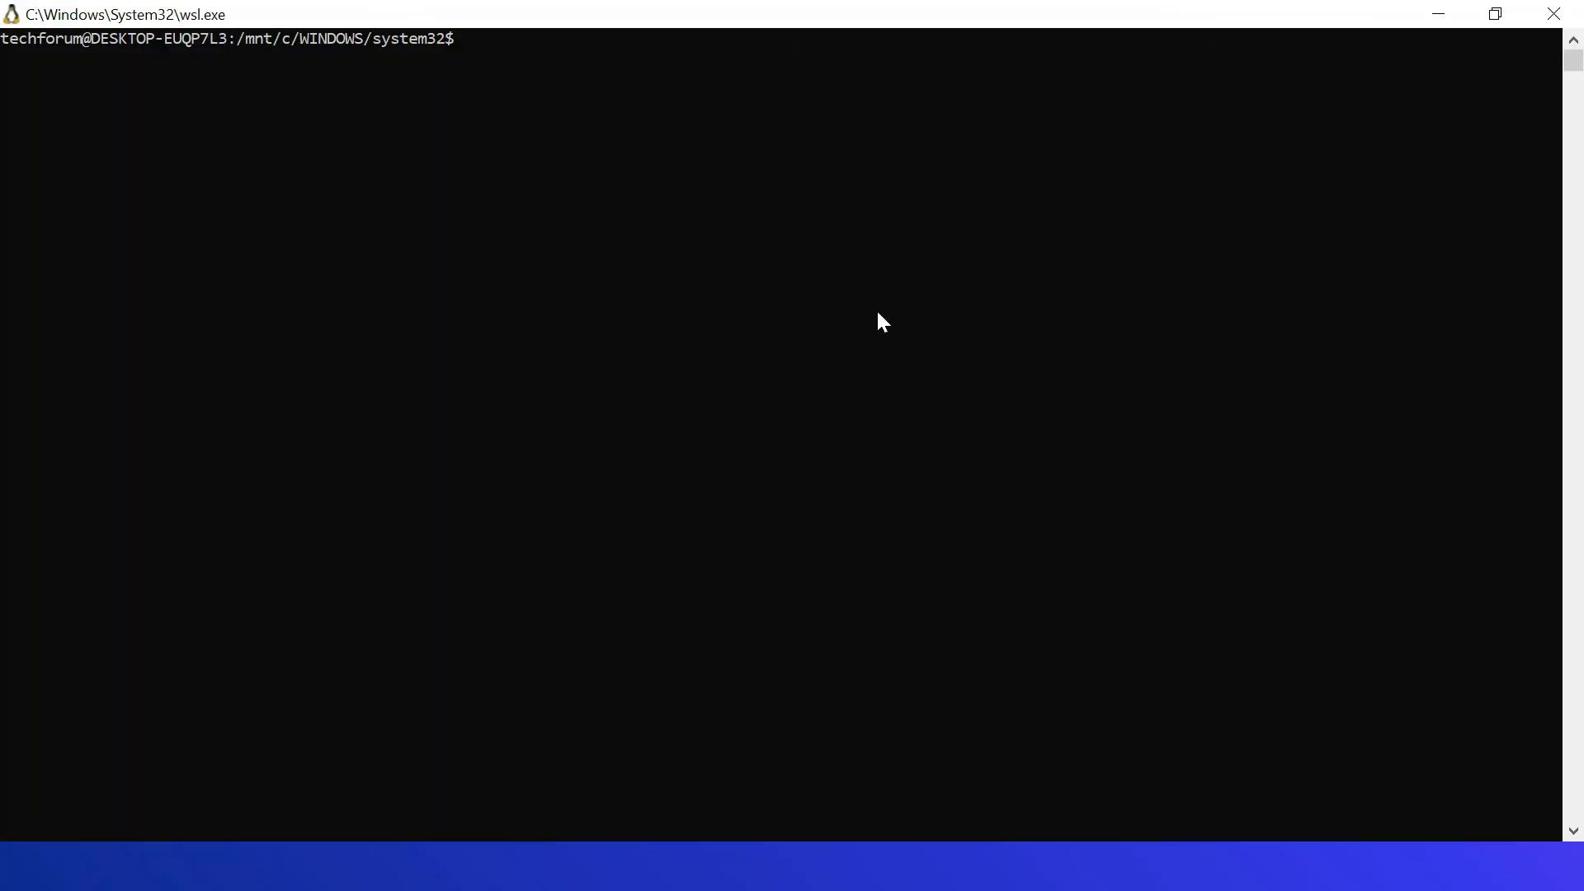
right_click(756, 236)
key(Return)
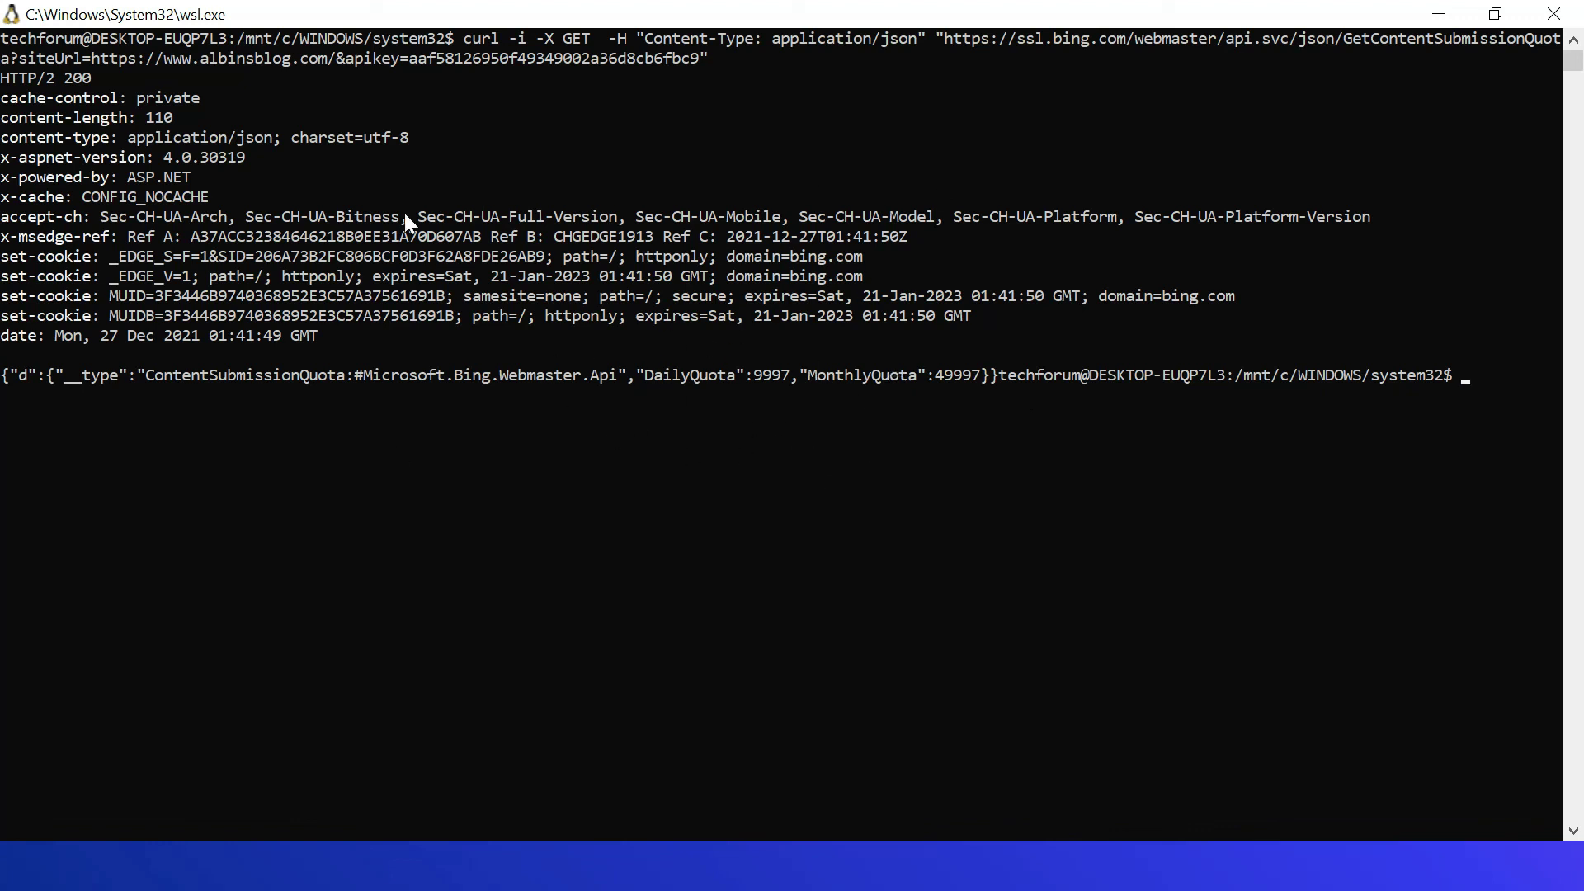
Step: Switch to the browser, retitle the Blogger post "Java PayPal API integration through proxy server - Test1" and publish the update
key(alt+Tab)
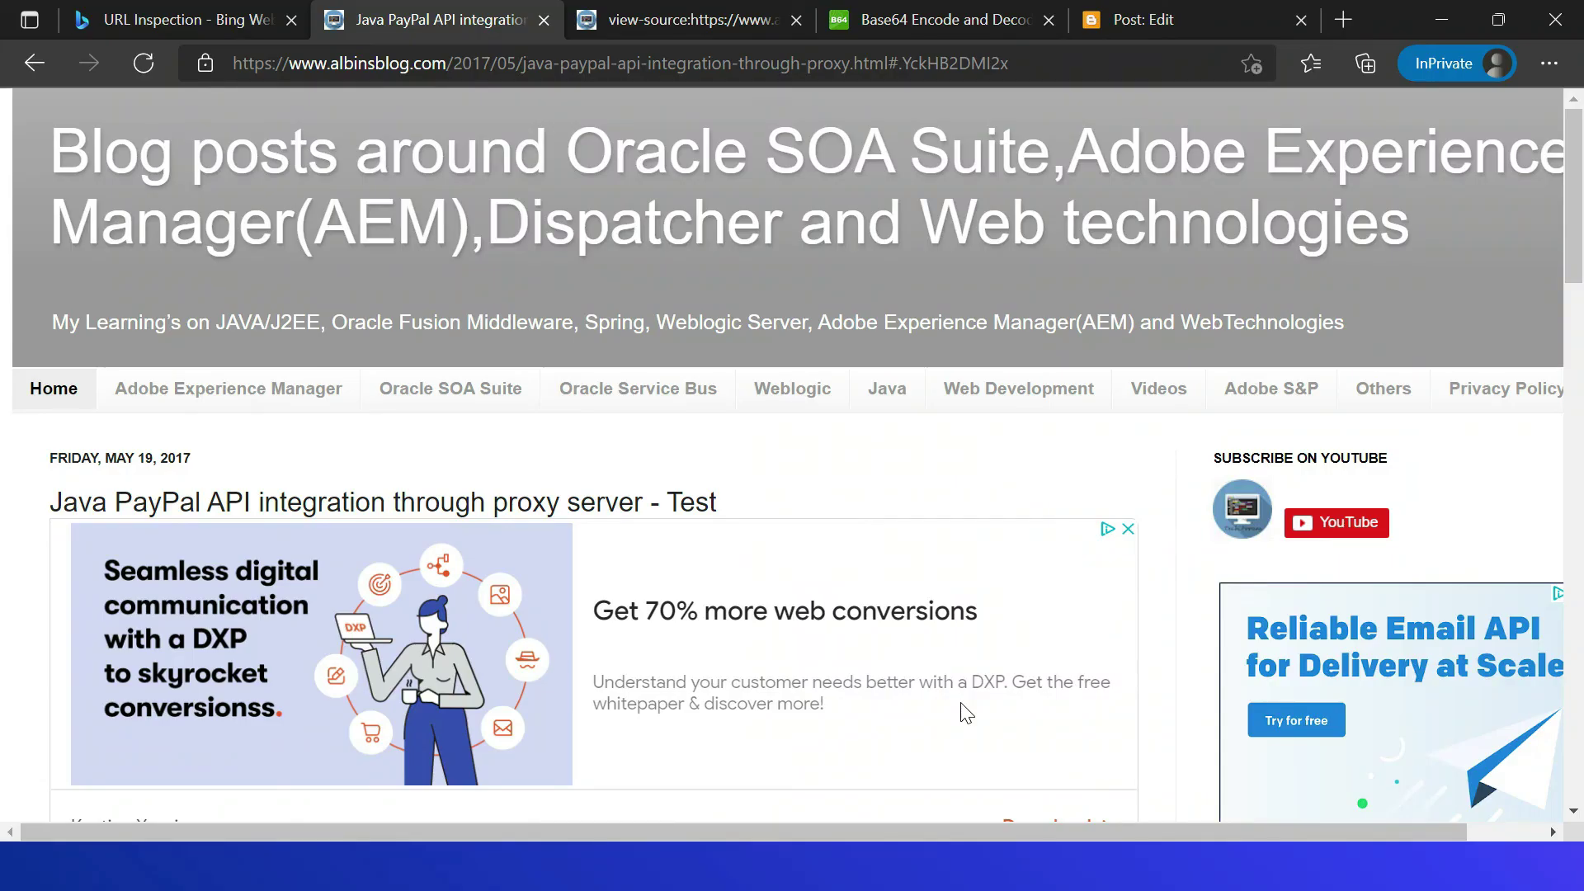
scroll(1178, 707, down, 1)
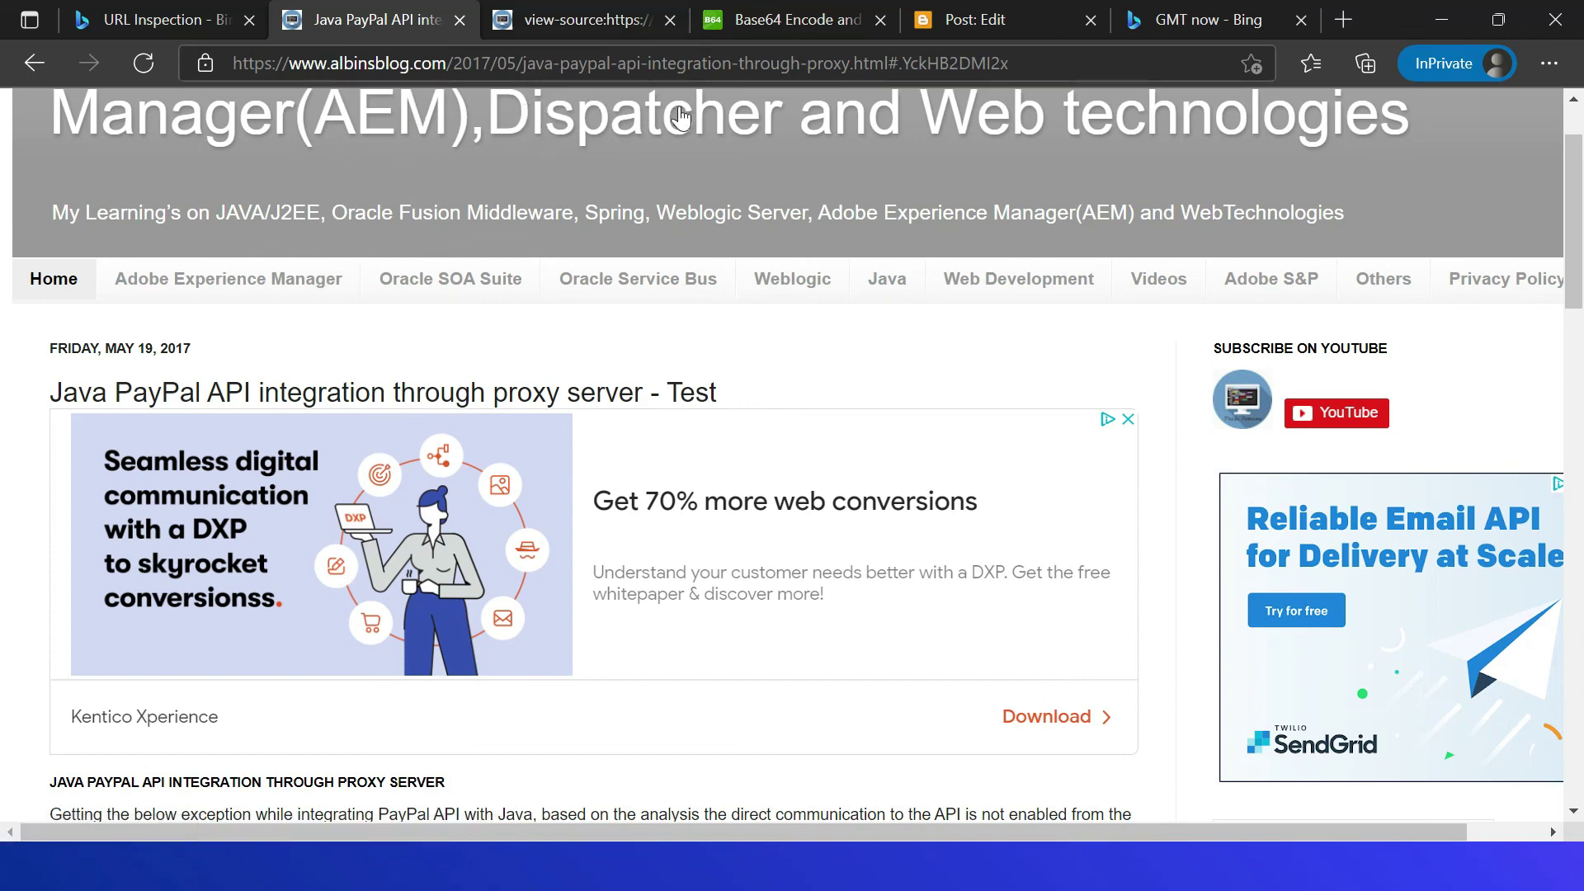
click(1001, 25)
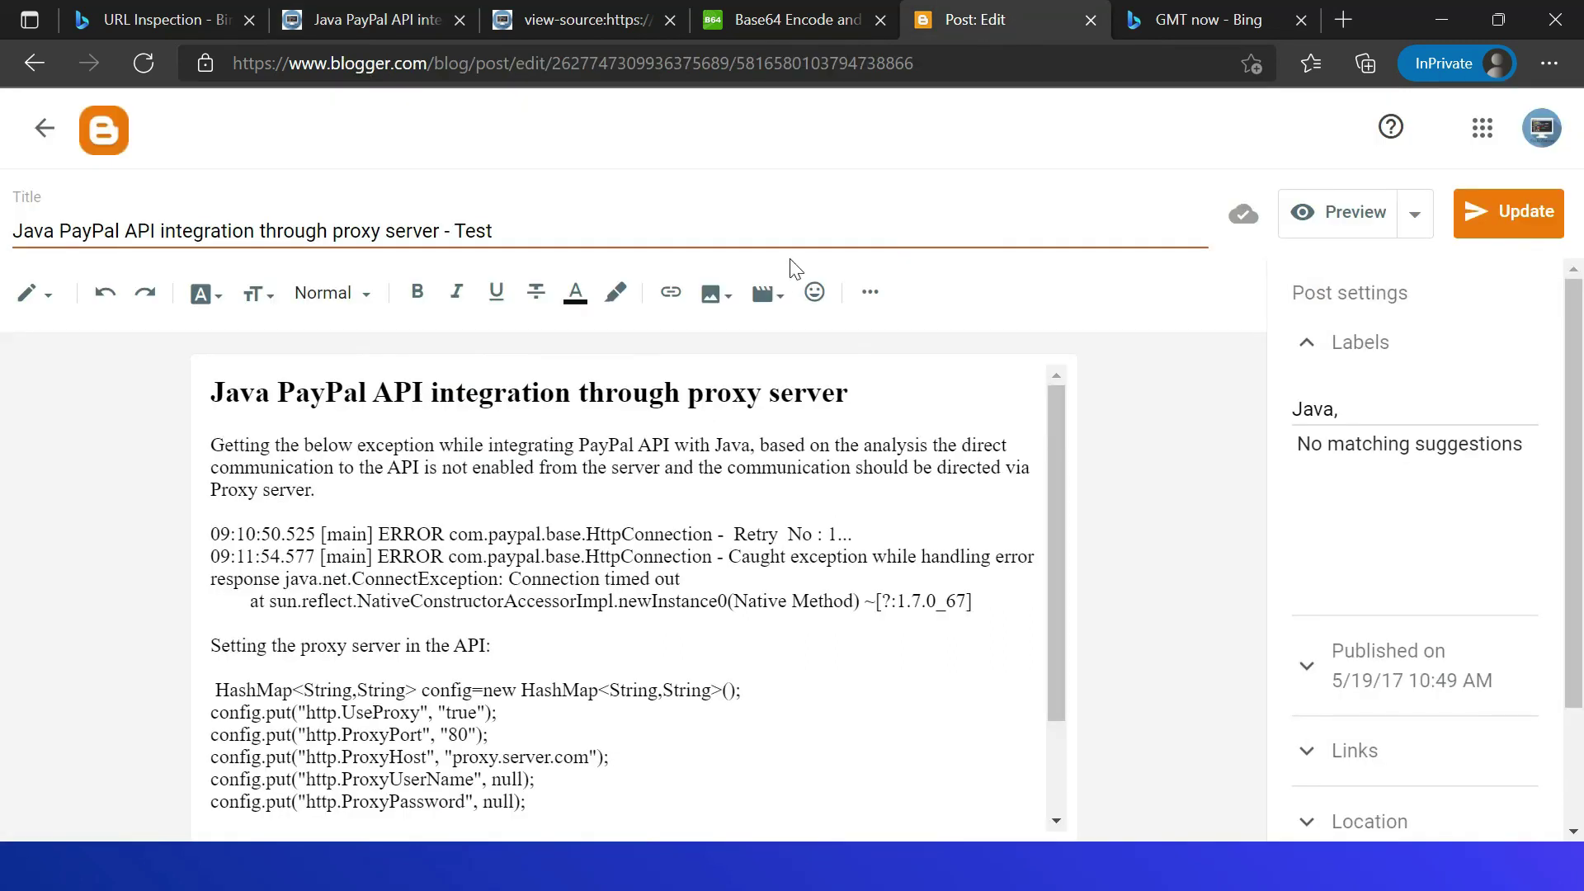
click(538, 234)
text(1)
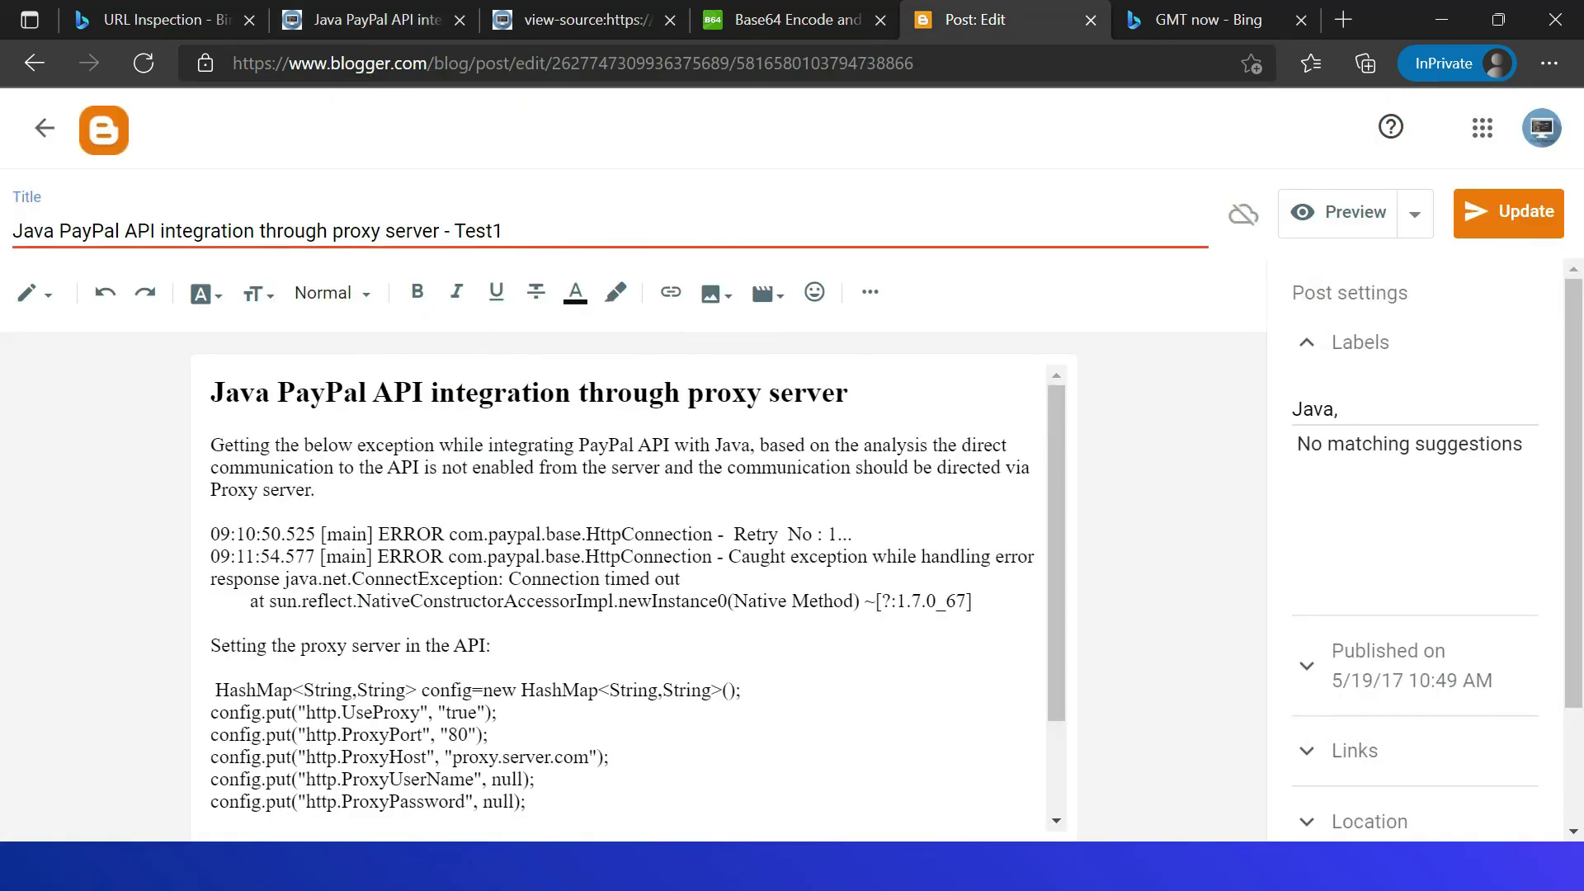
click(1505, 212)
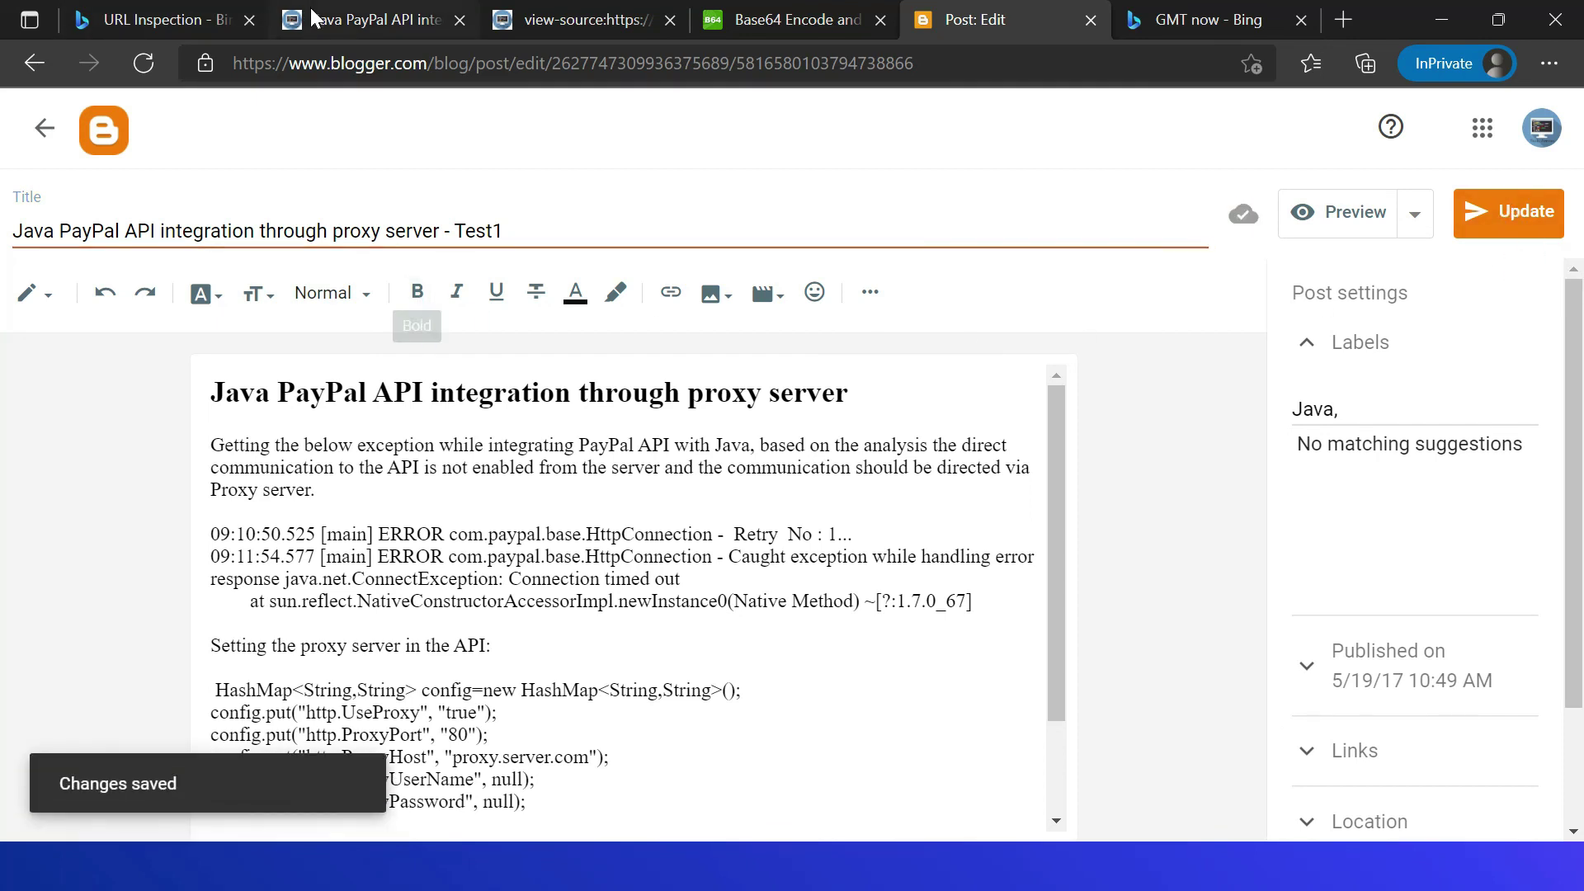
Step: Reload the published PayPal blog post and its page source to get the updated content
click(344, 35)
click(163, 70)
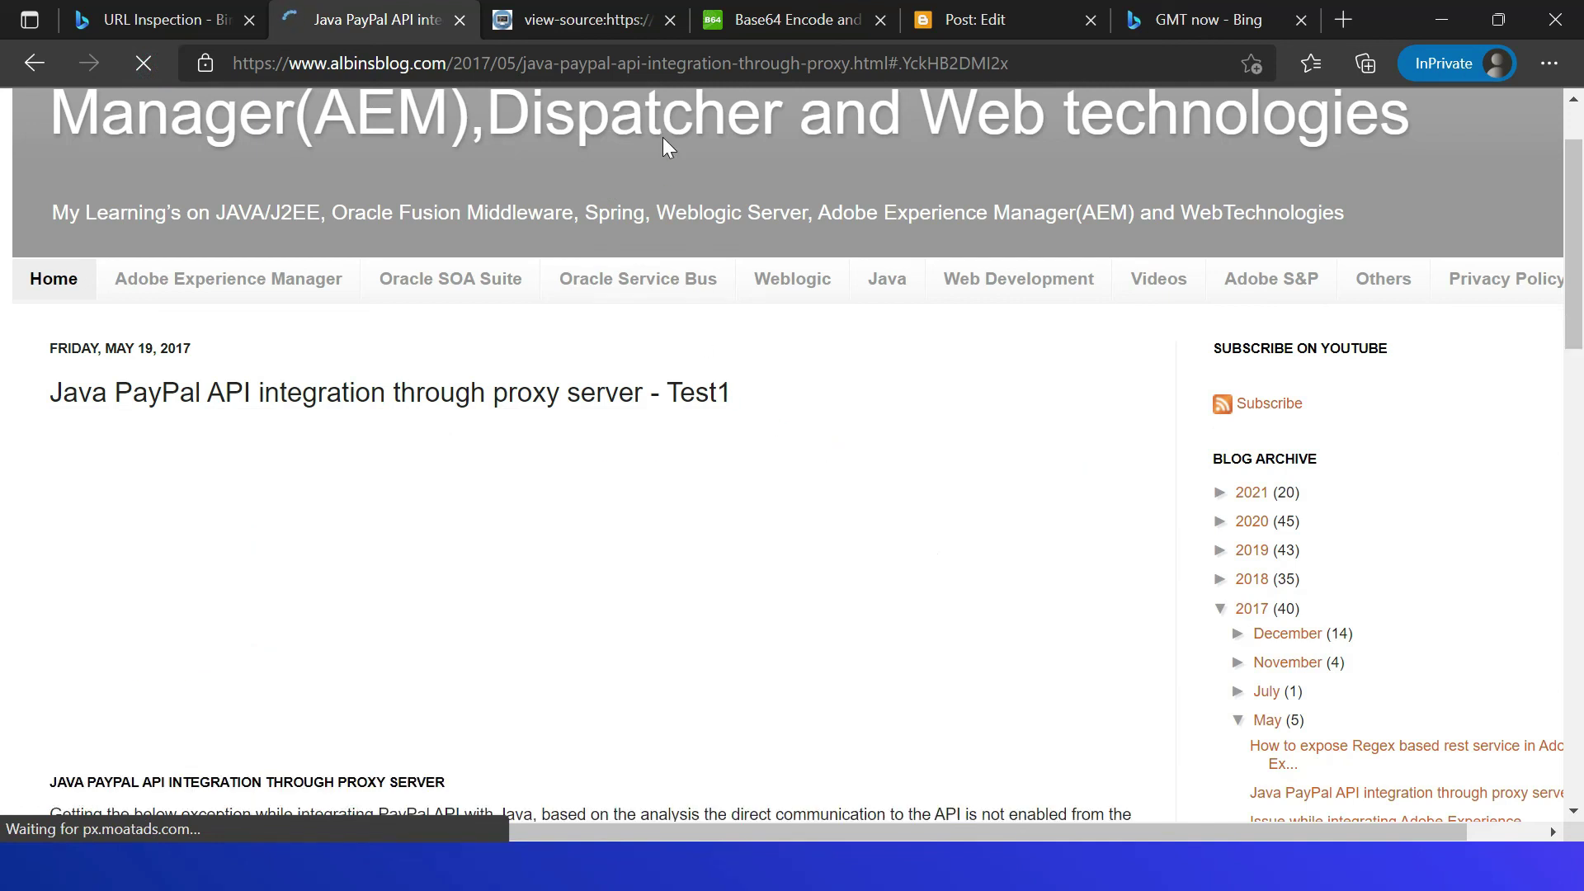
click(585, 18)
click(145, 63)
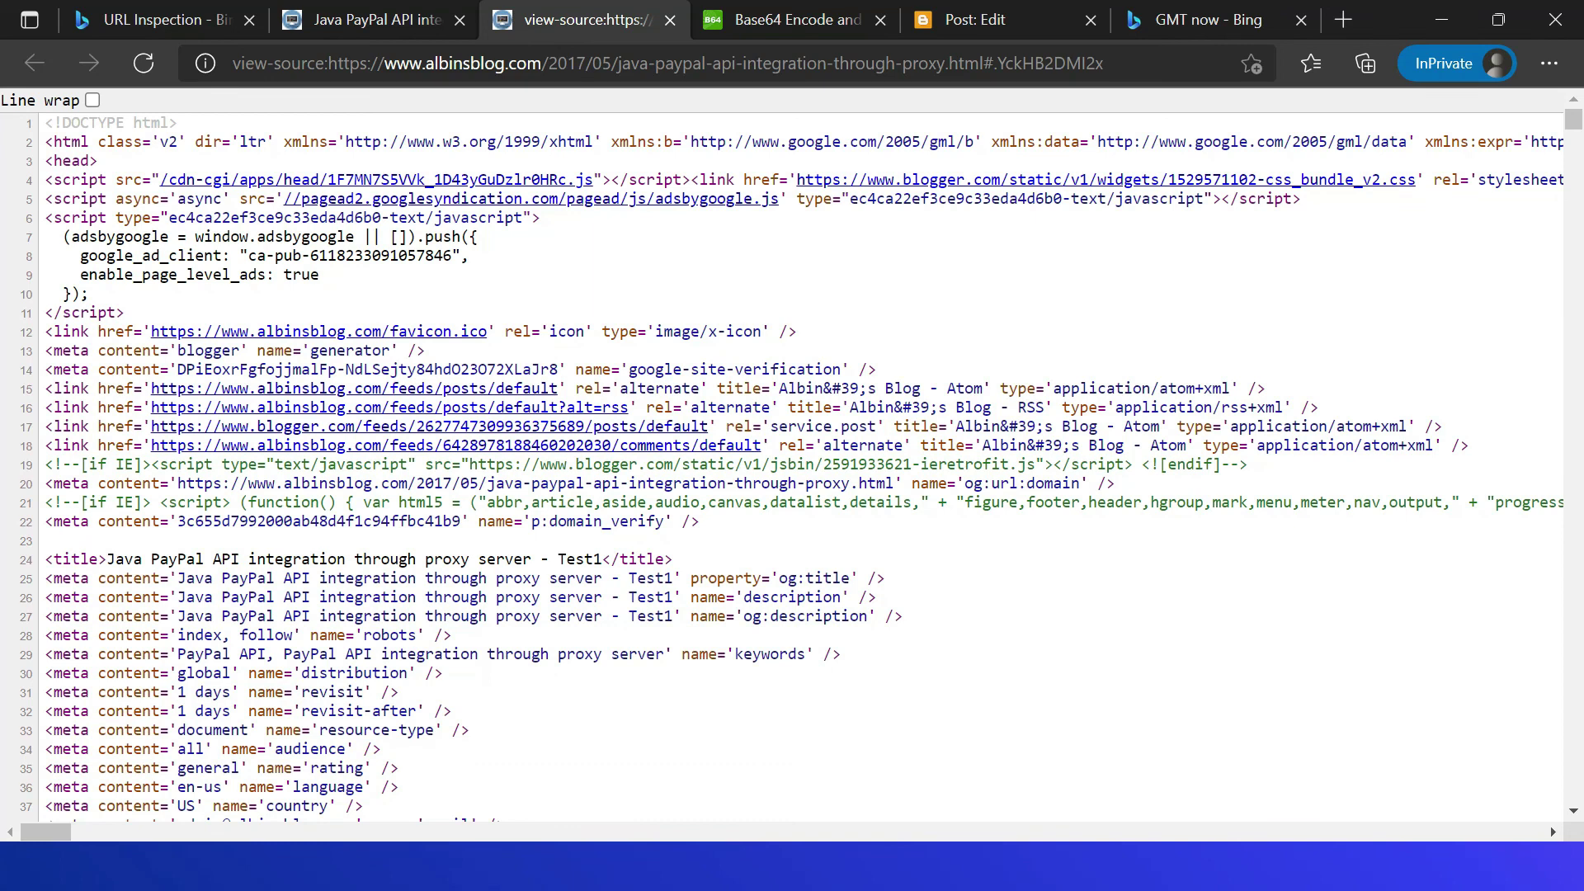
Step: Review the HTTP headers in new 72.txt in Notepad++ and check the current GMT time in the browser
key(alt+Tab)
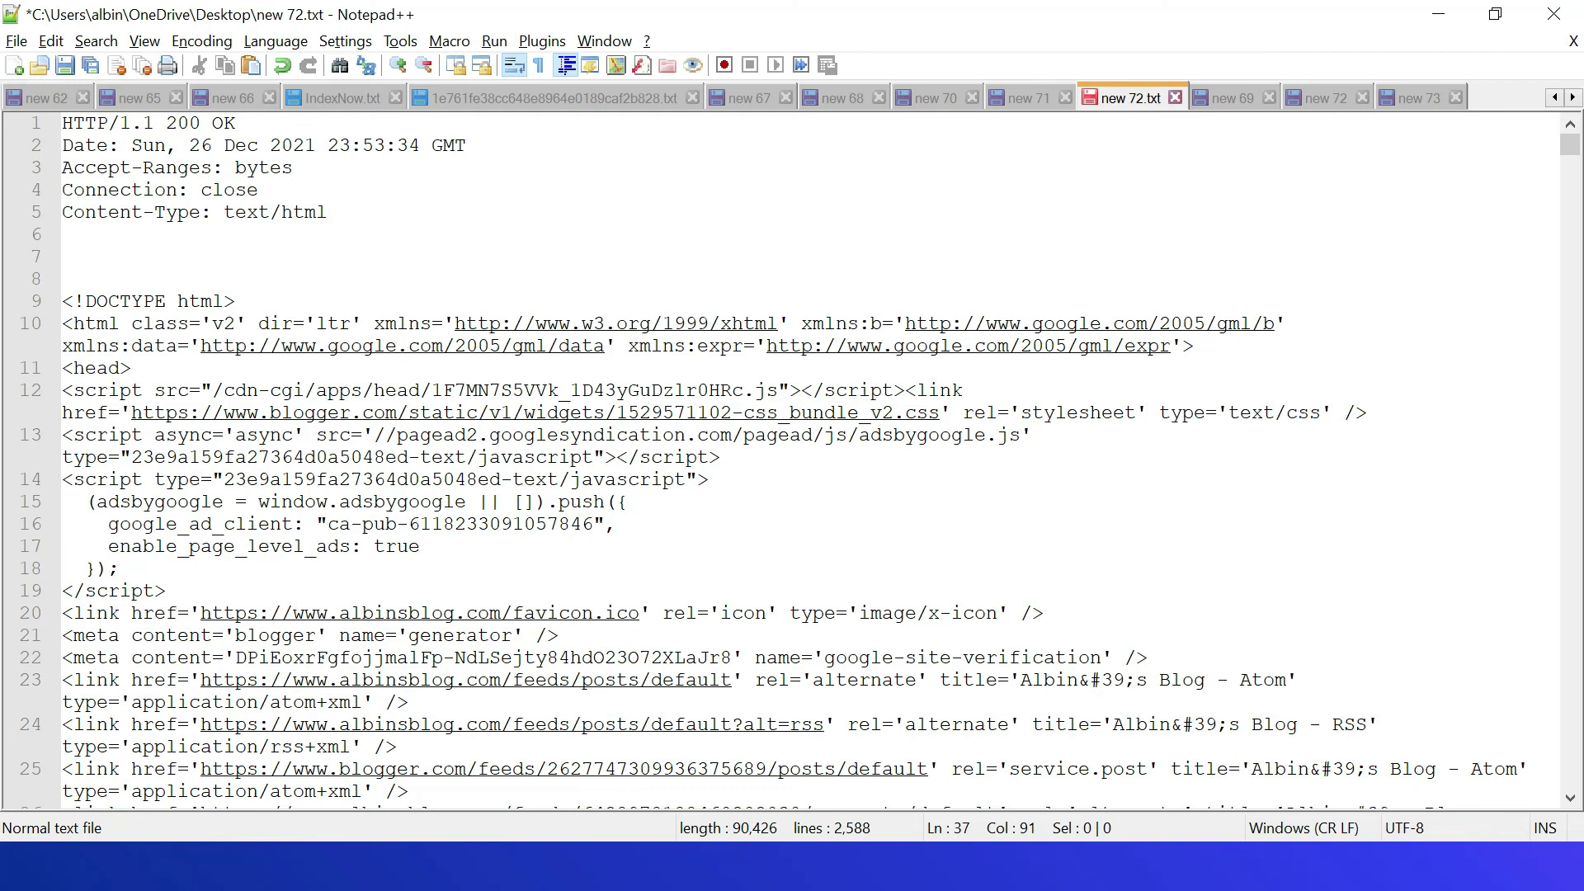
key(alt+Tab)
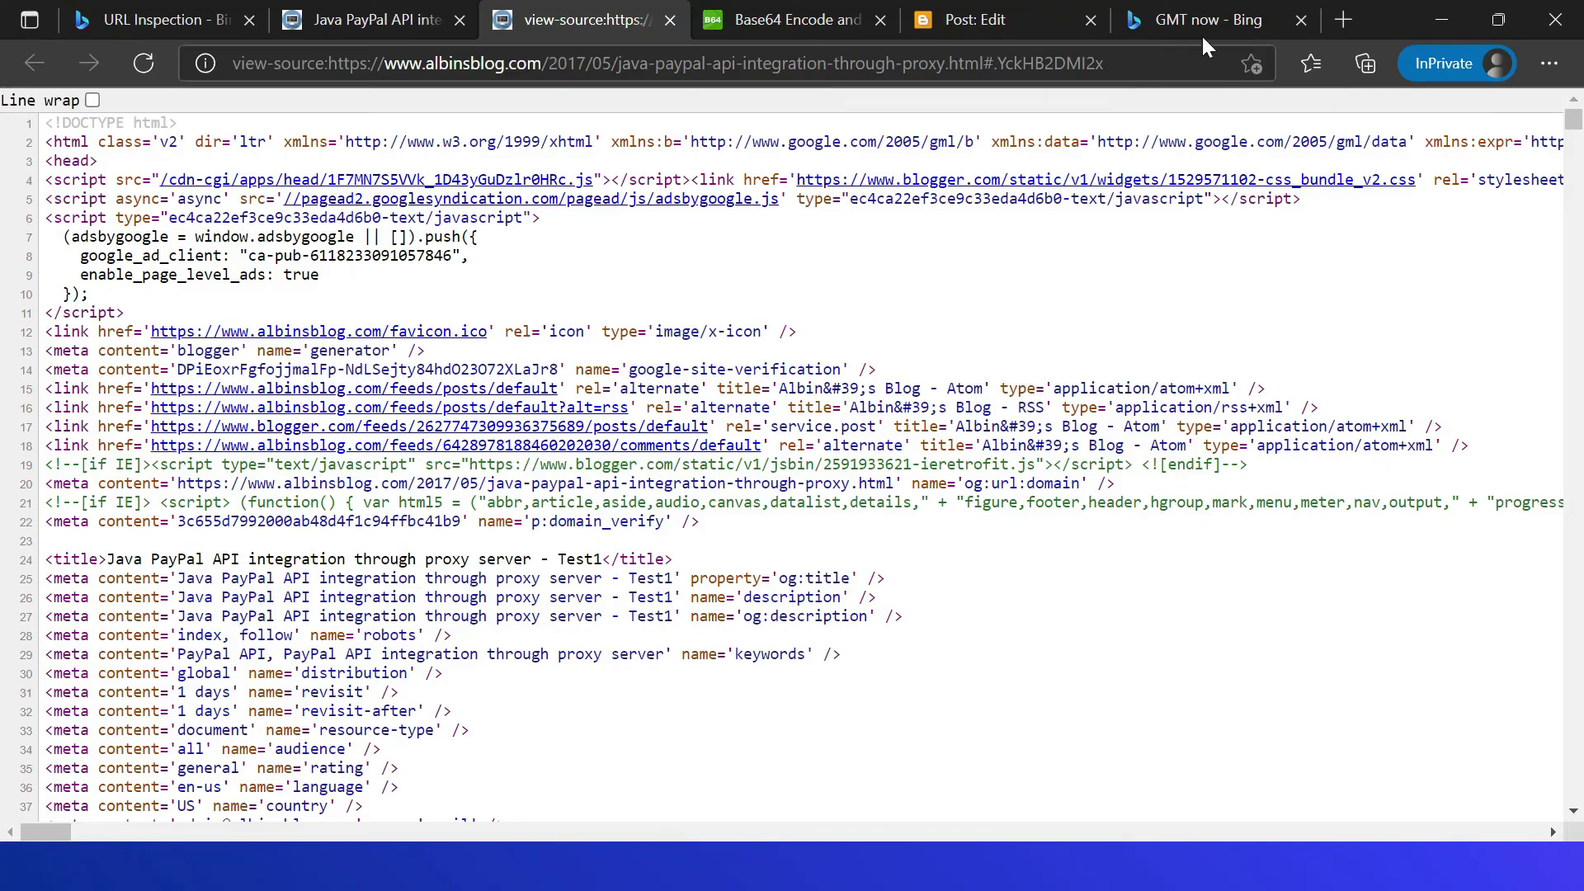
click(1201, 33)
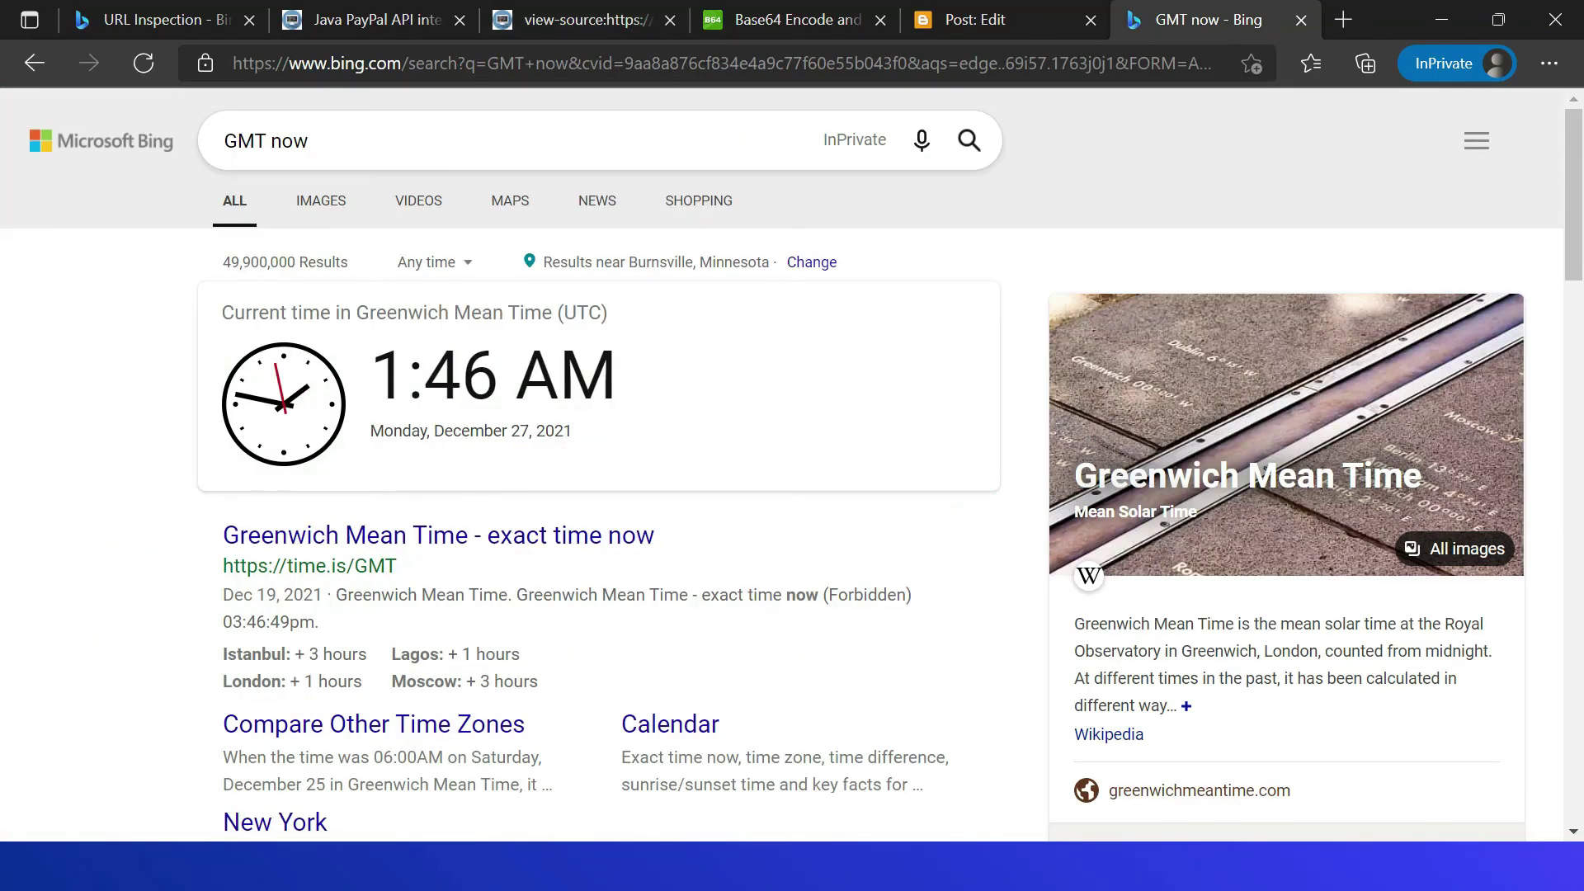
Step: In Notepad++, set the hours and minutes of the Date header in new 72.txt to 01:46
key(alt+Tab)
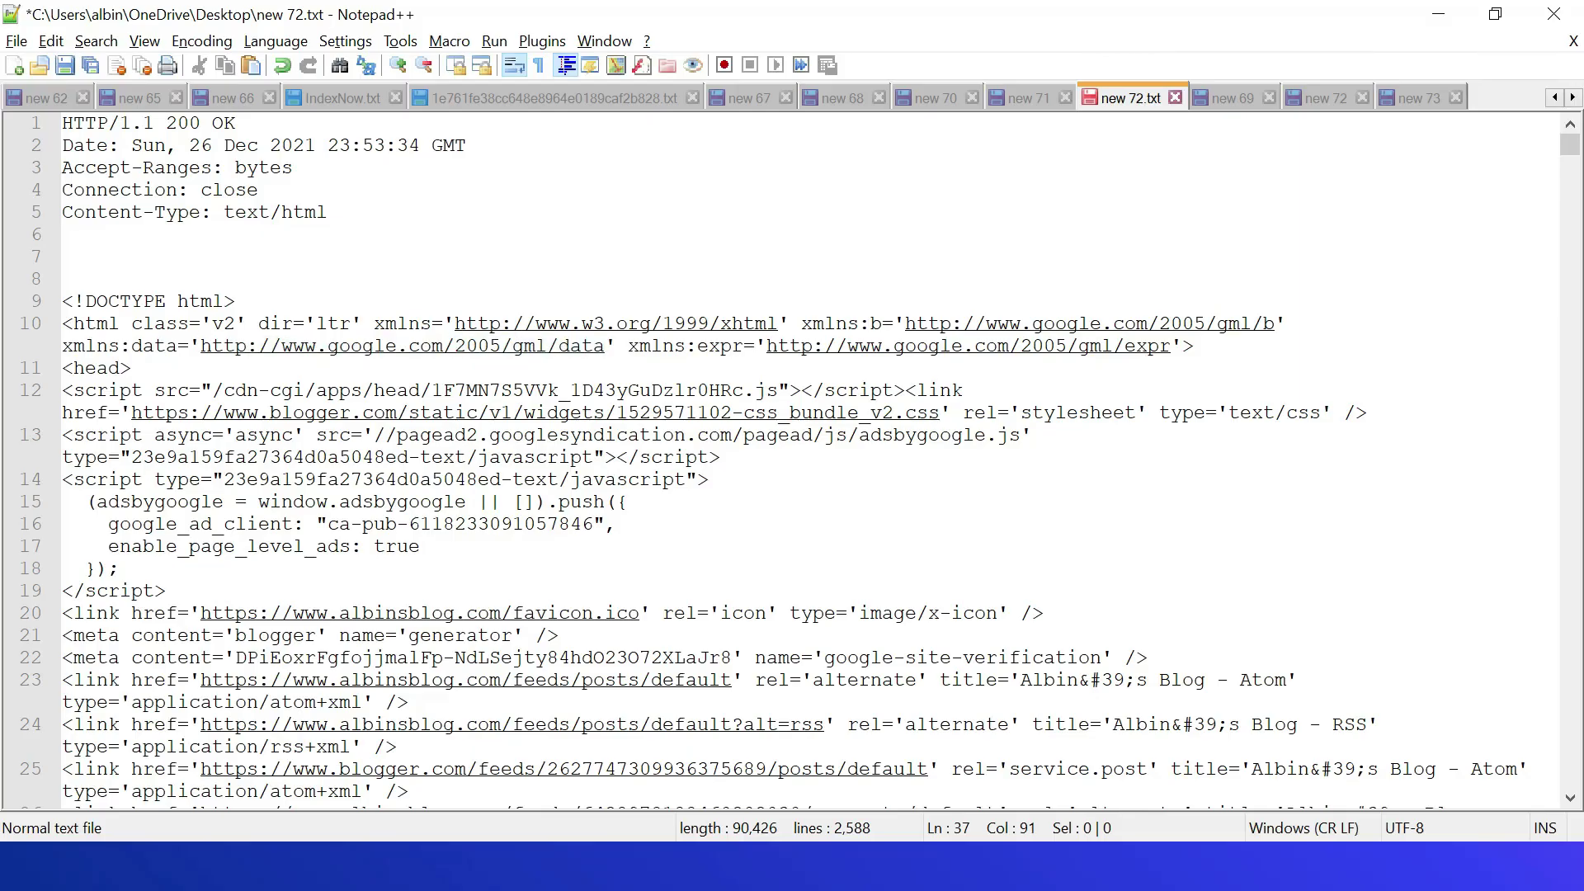
click(351, 146)
key(BackSpace)
key(BackSpace)
text(01)
key(Right)
key(Right)
key(Right)
key(BackSpace)
key(BackSpace)
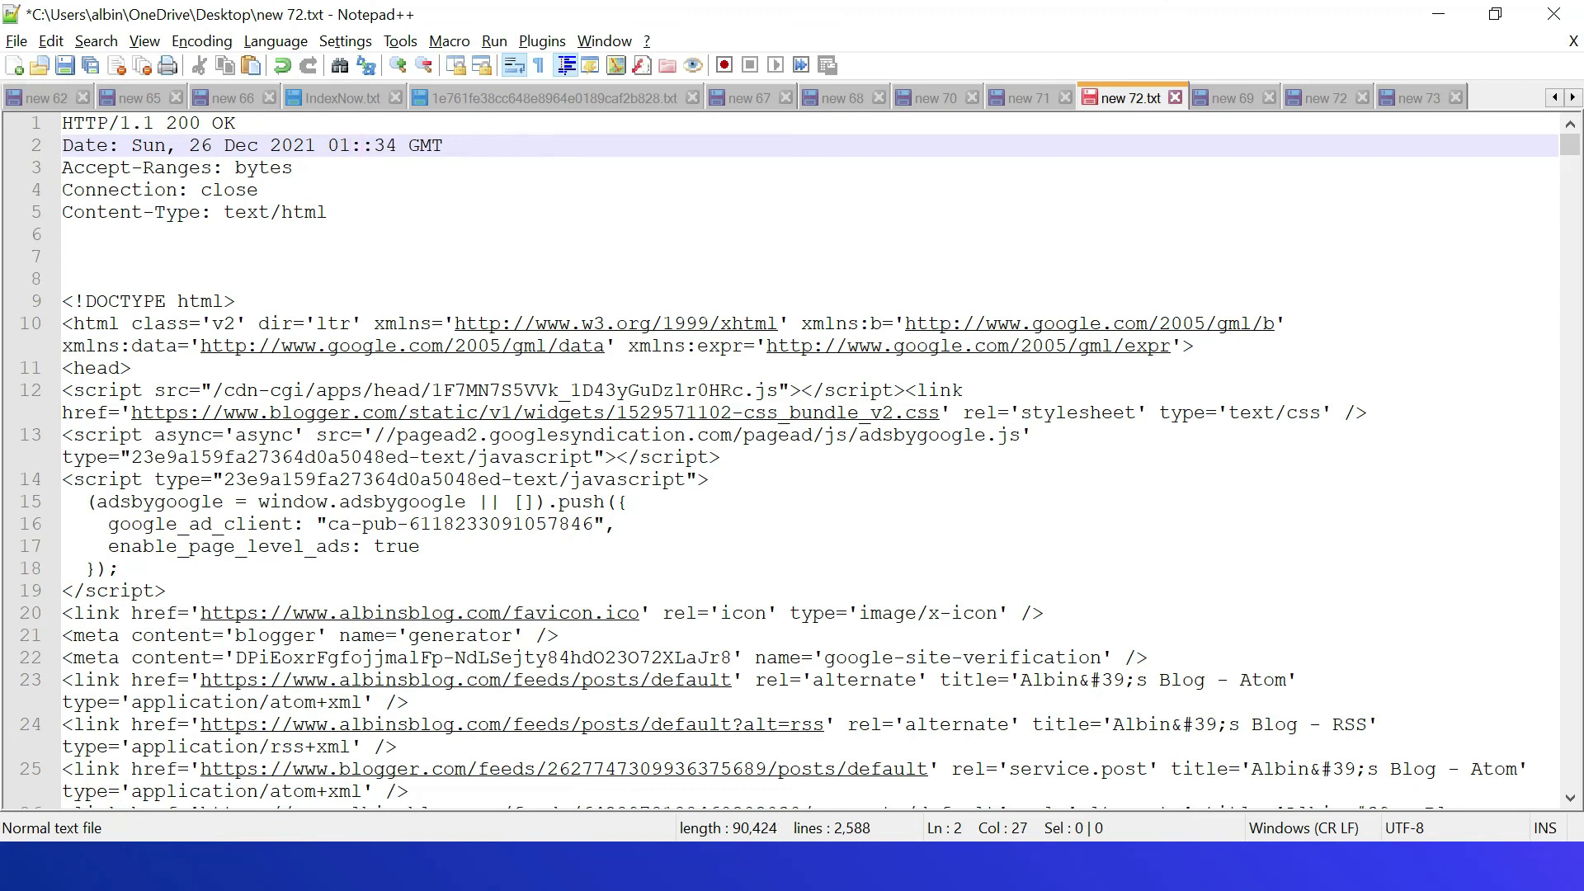
text(46)
Step: Copy the blog post's full page source from the browser and replace the HTML below the headers in new 72.txt with it
key(alt+Tab)
click(569, 20)
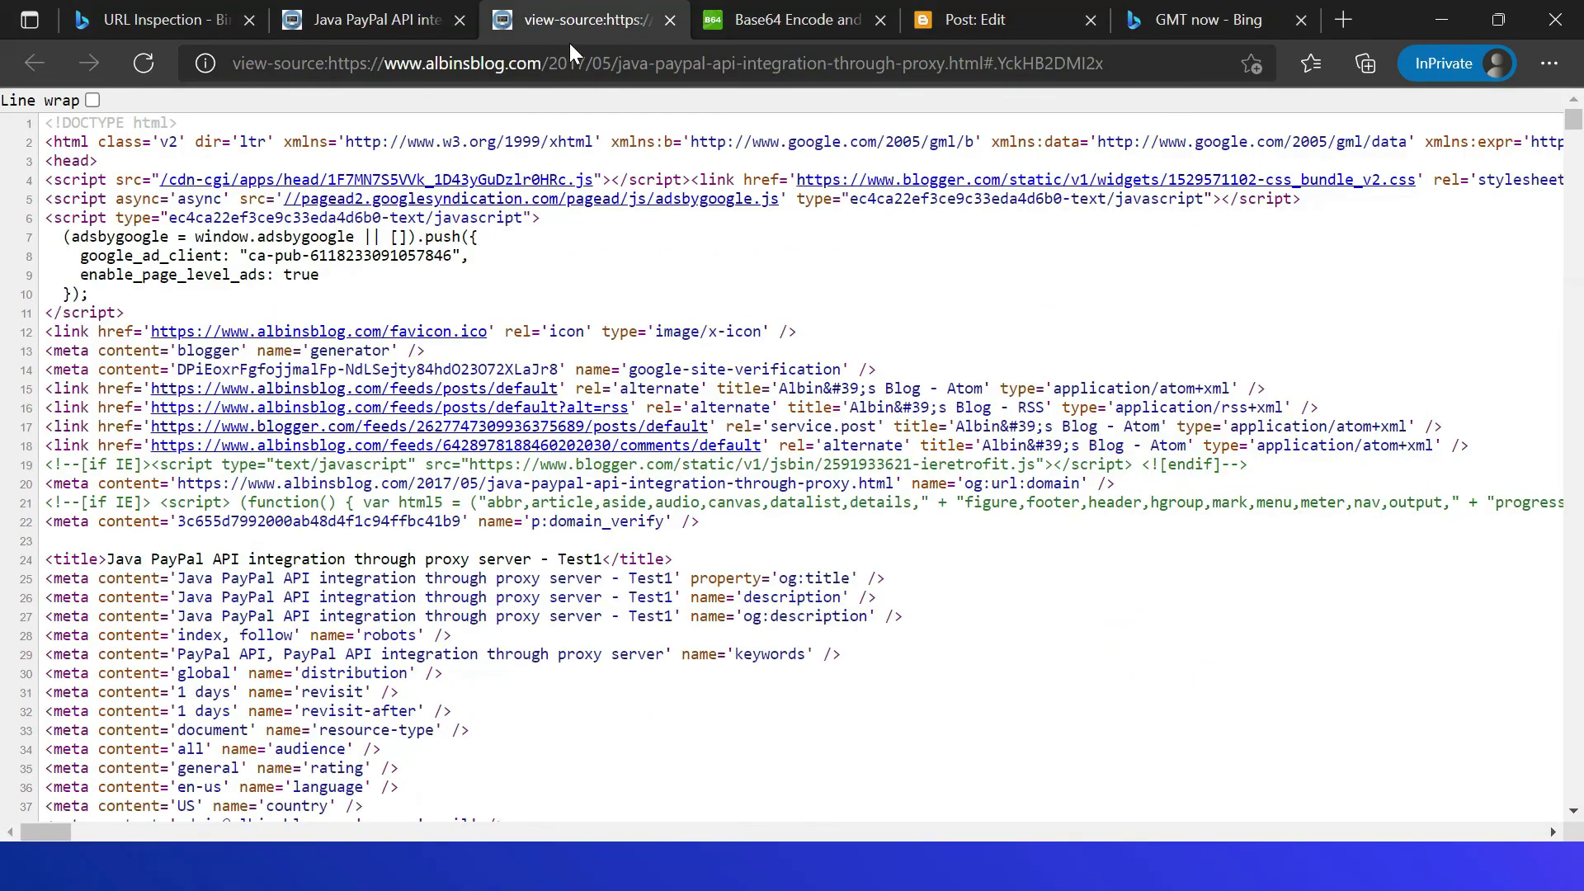
key(ctrl+a)
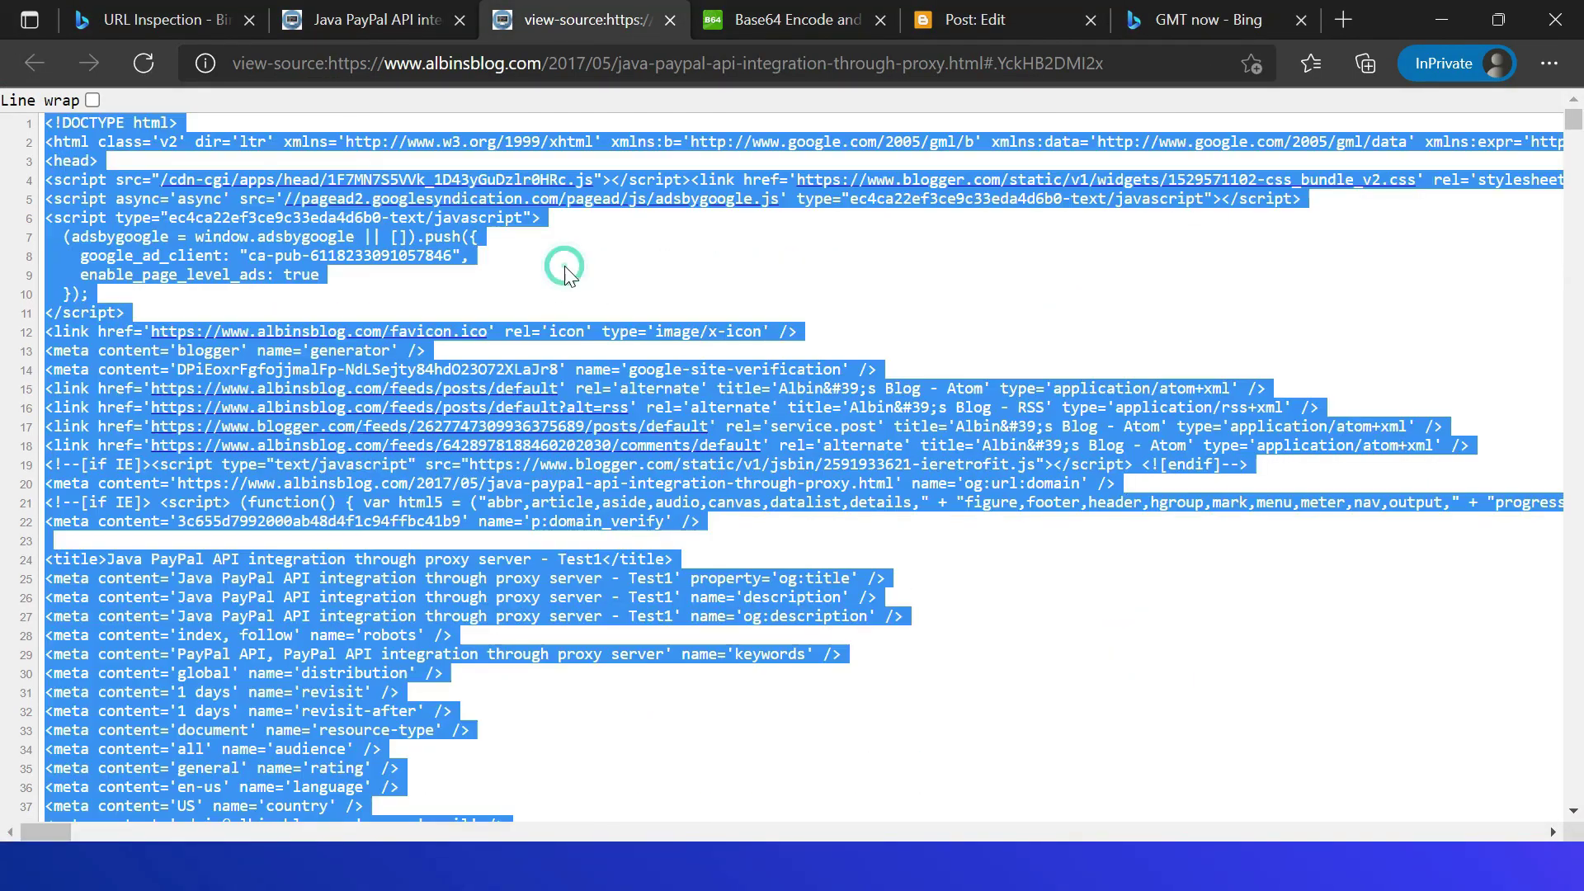
key(alt+Tab)
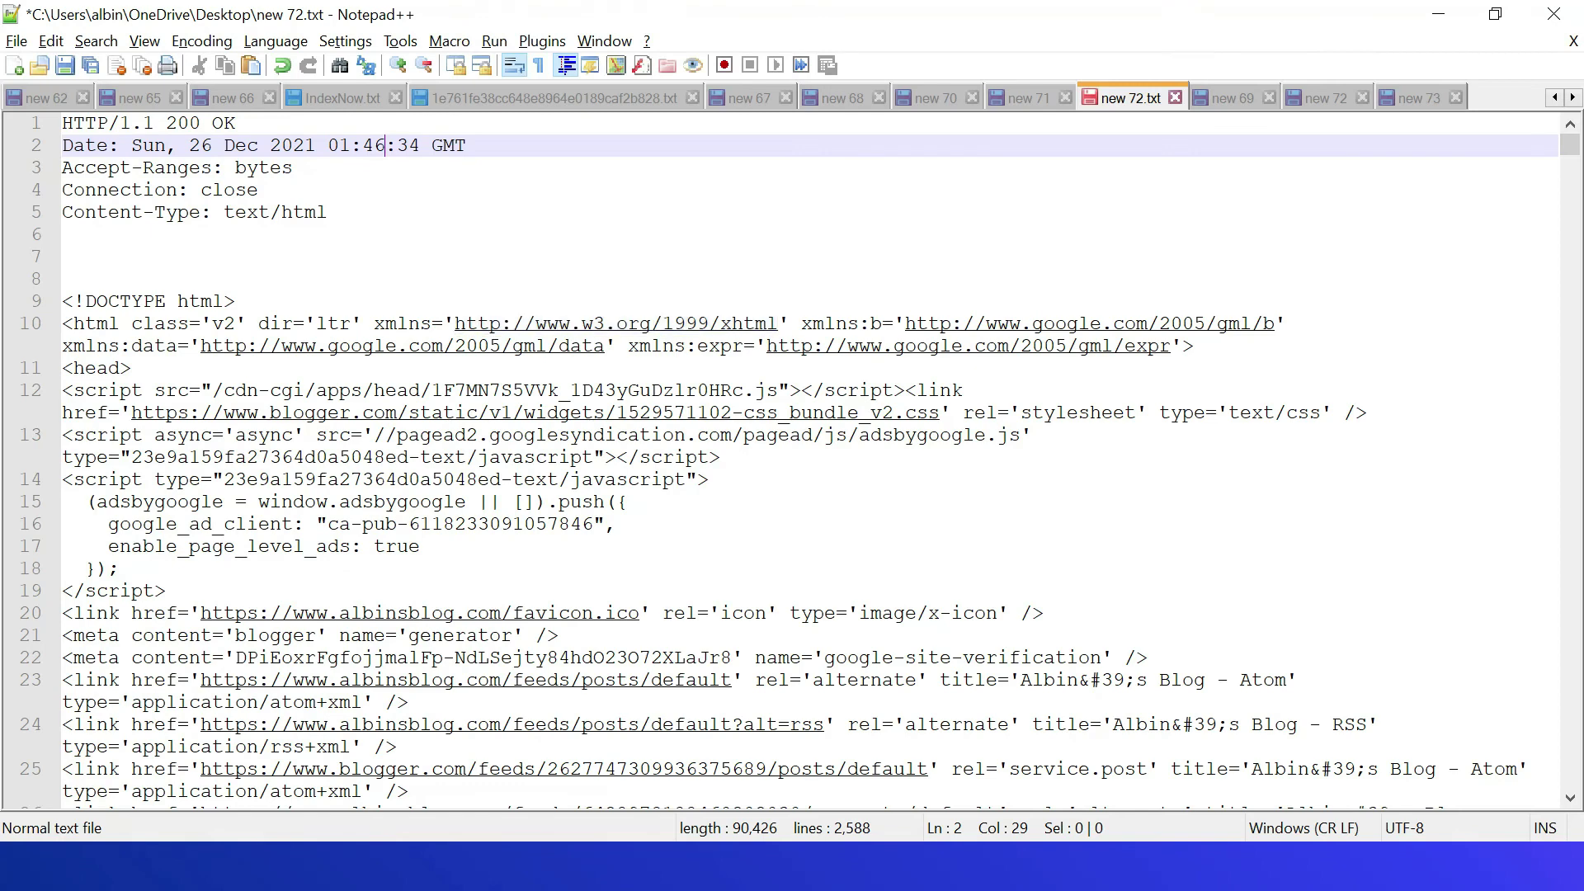
drag(62, 301, 397, 747)
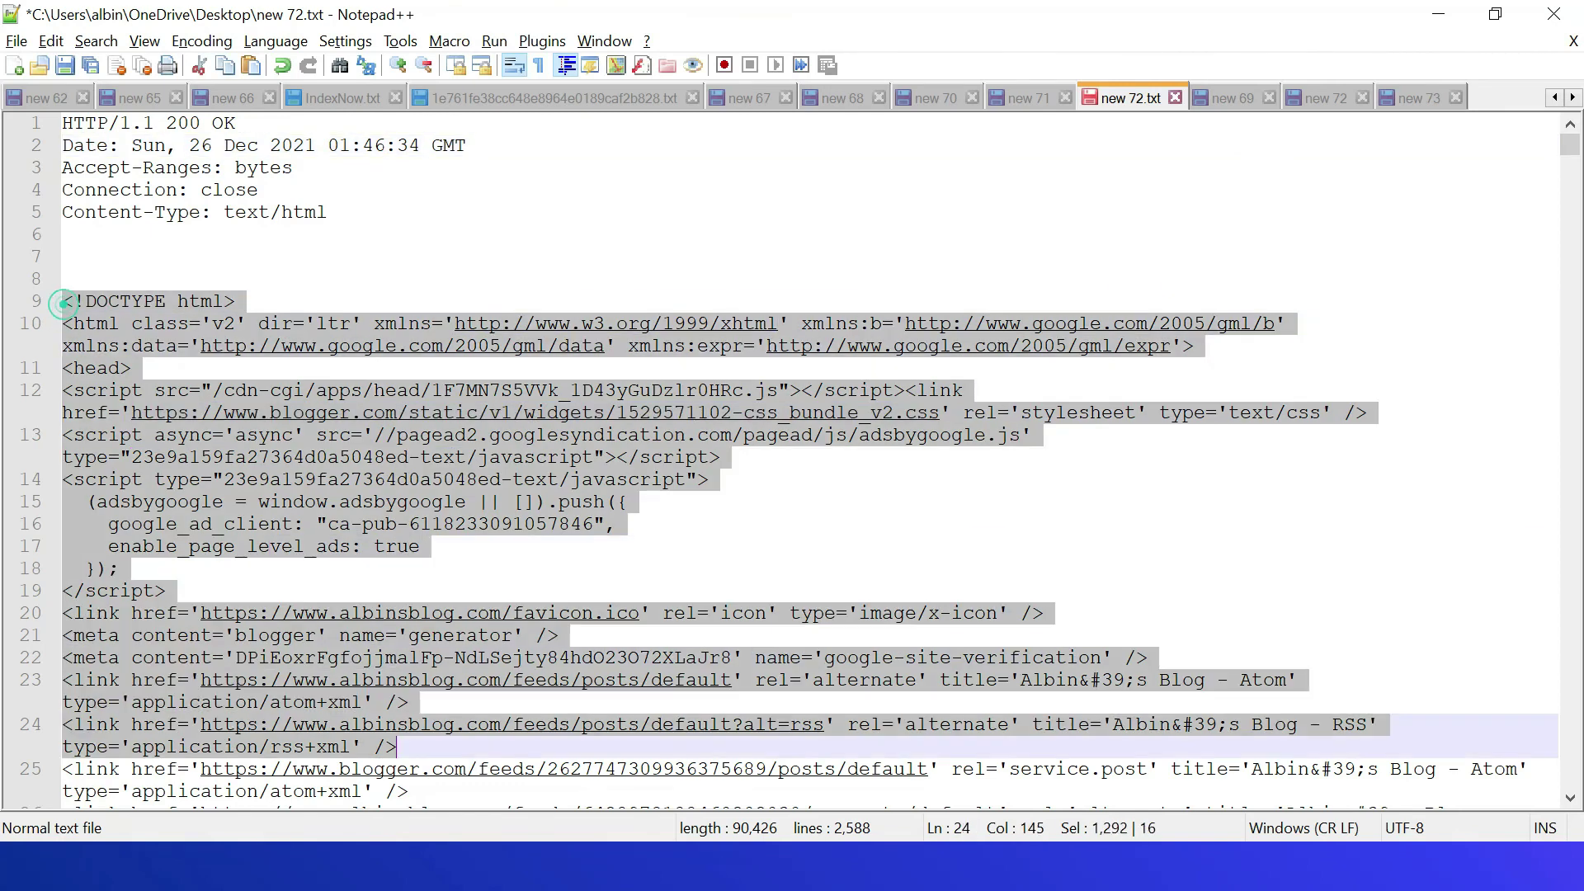
scroll(1572, 148, down, 4)
drag(1572, 149, 1571, 776)
scroll(1570, 776, down, 1)
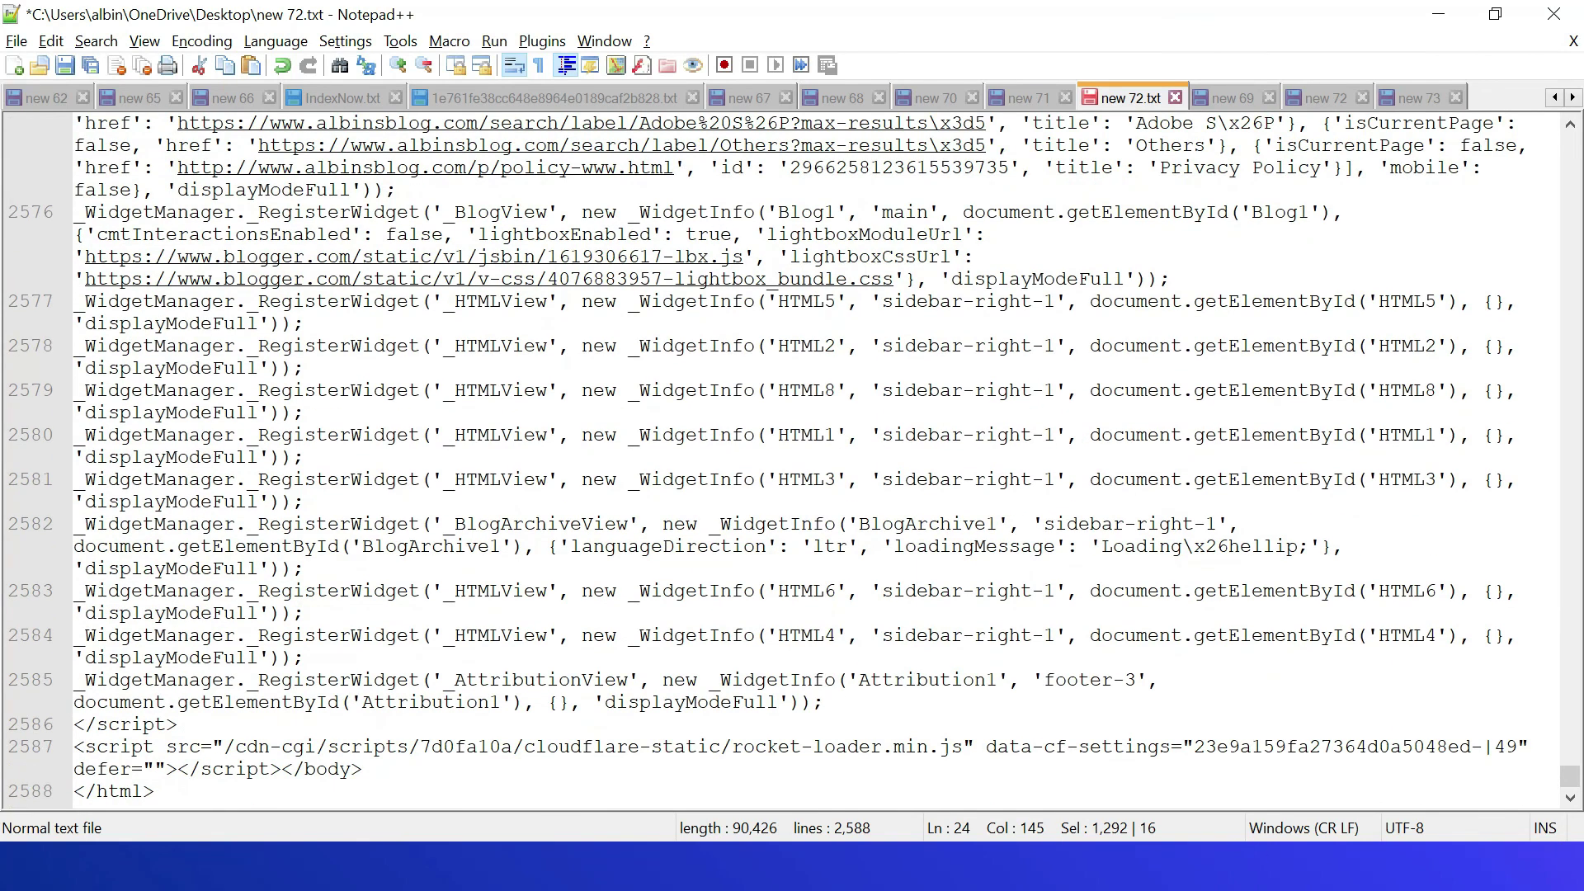
key(ctrl+shift+End)
key(Right)
key(Return)
Step: Copy the entire contents of new 72.txt and encode them to Base64 on base64encode.org in the browser
scroll(792, 462, up, 20)
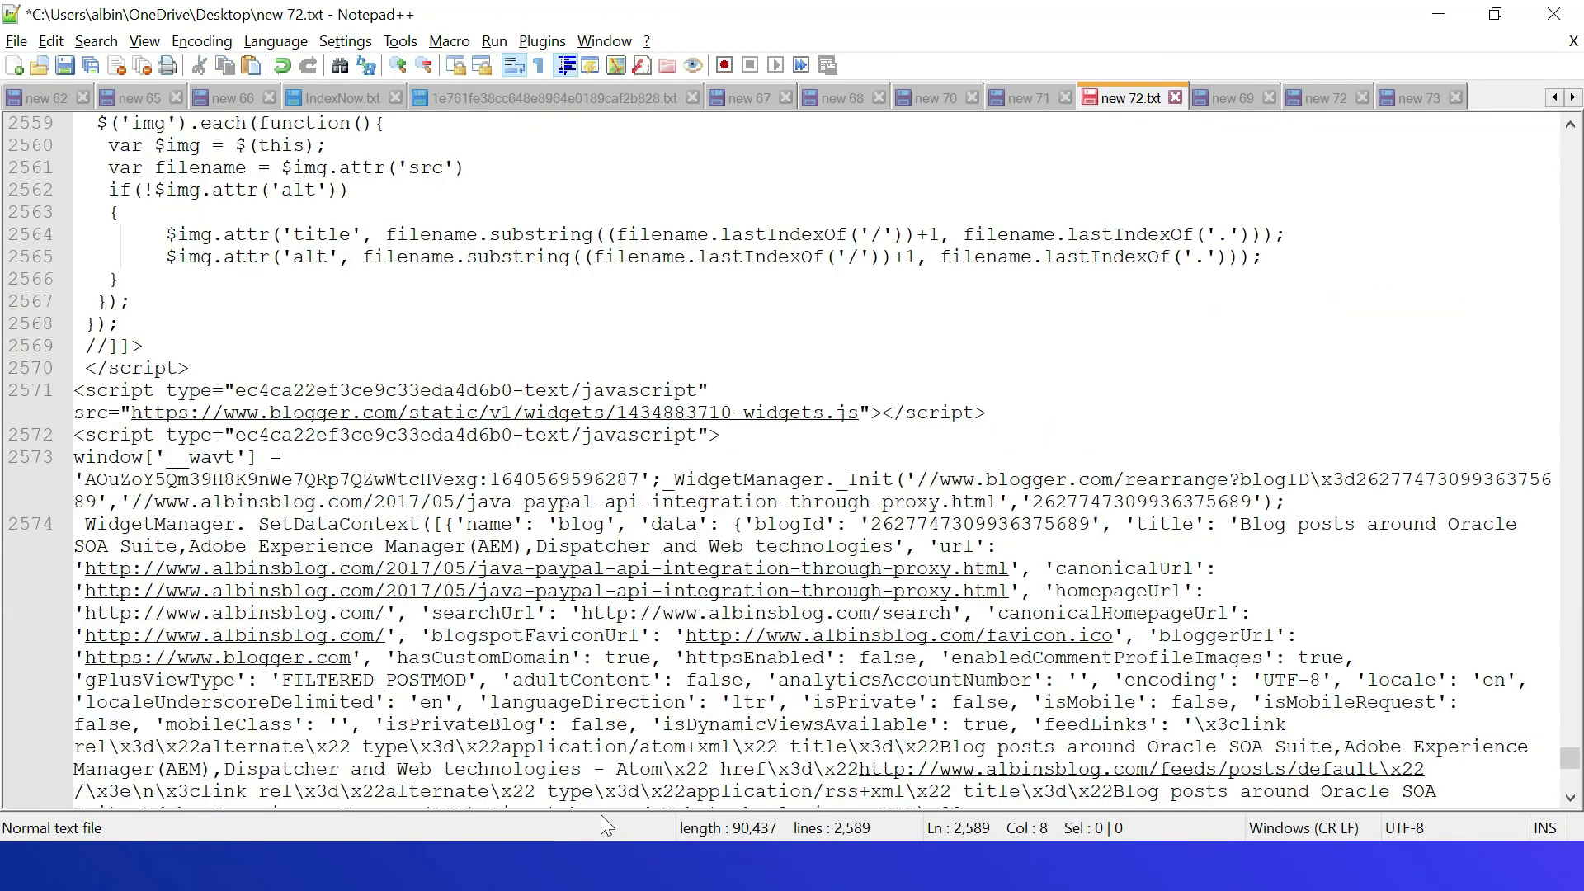
key(ctrl+a)
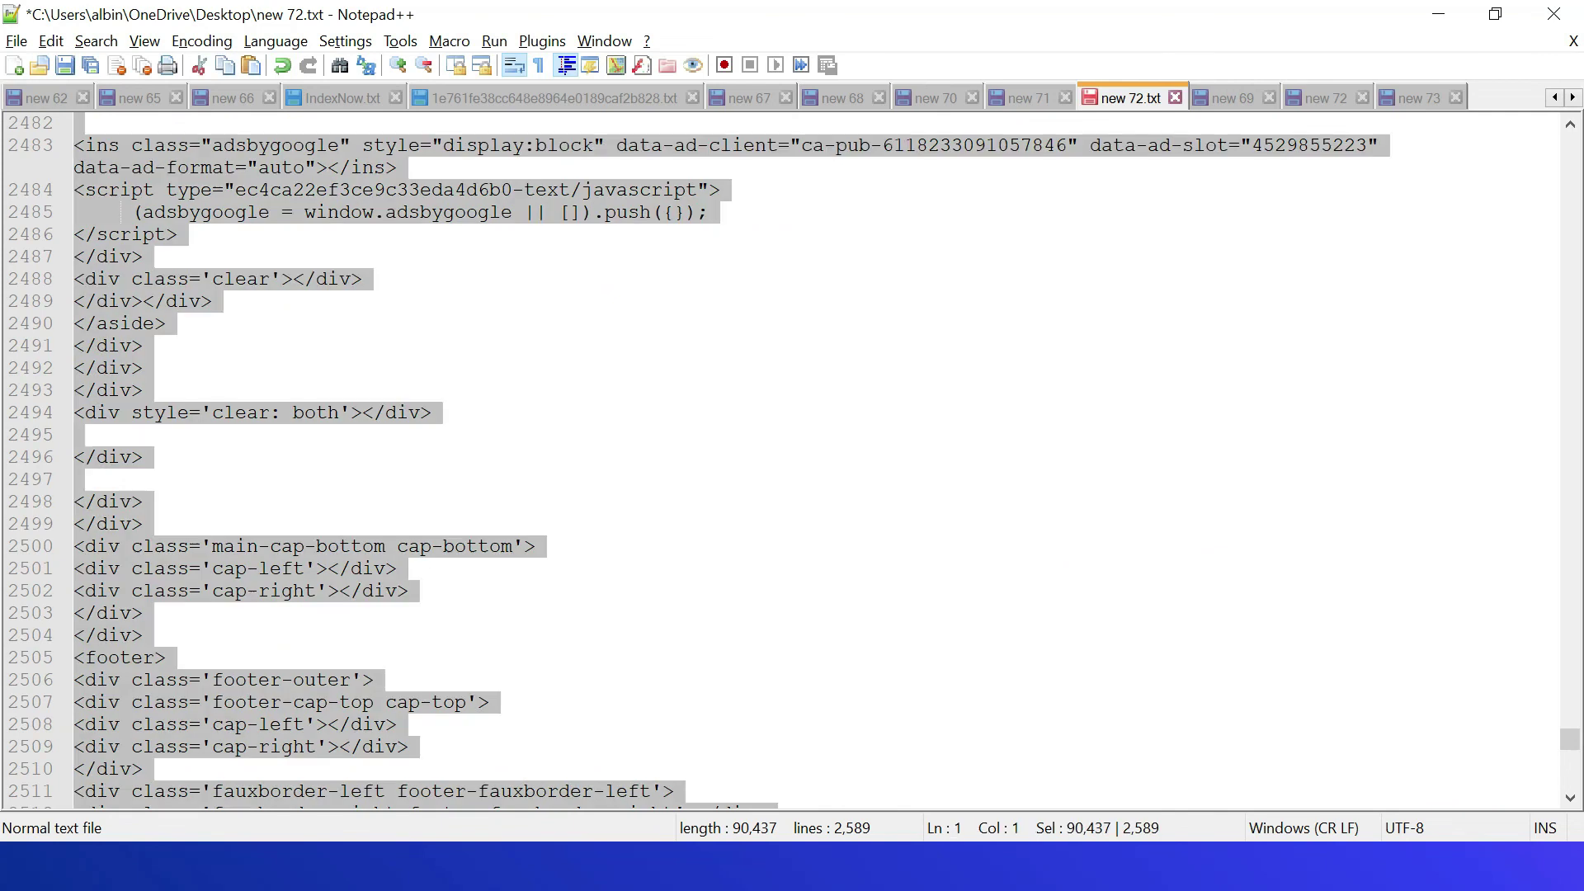
key(alt+Tab)
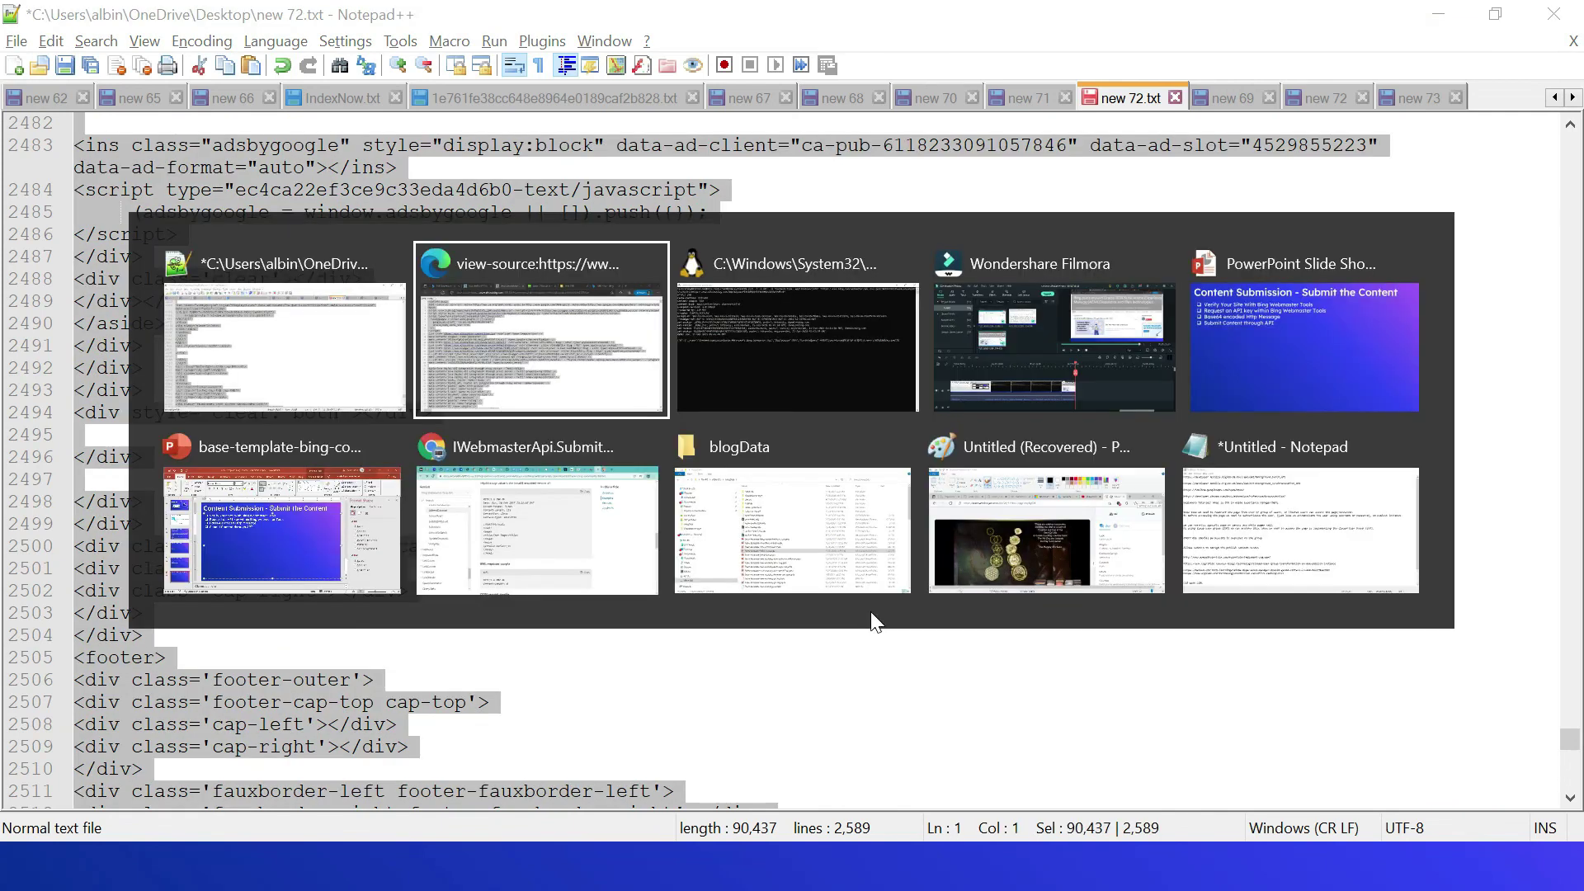
click(800, 16)
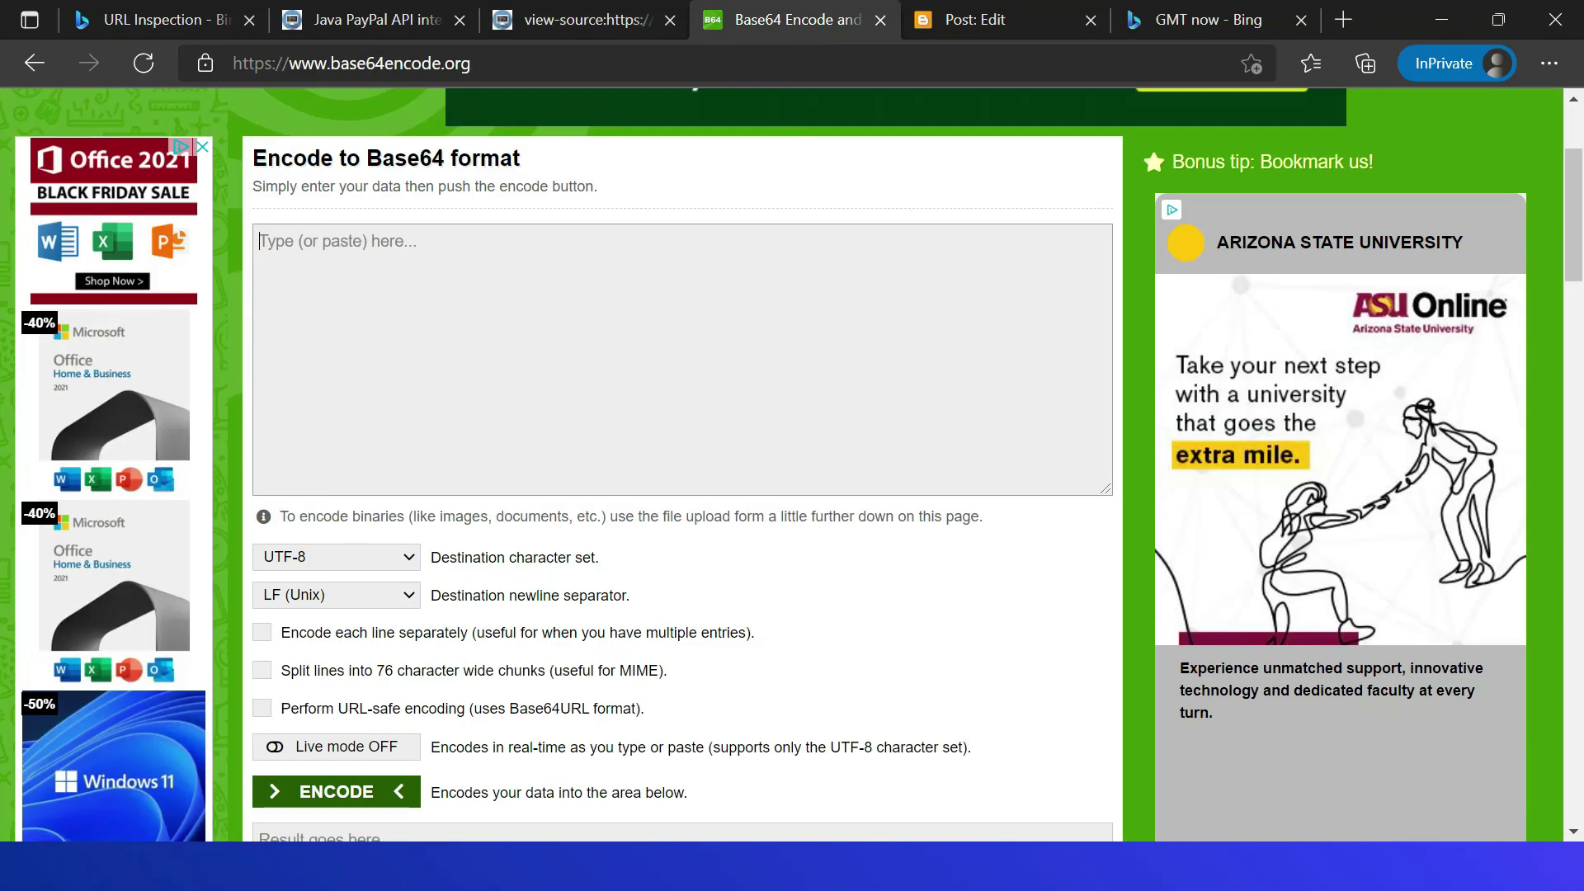
click(406, 273)
key(ctrl+v)
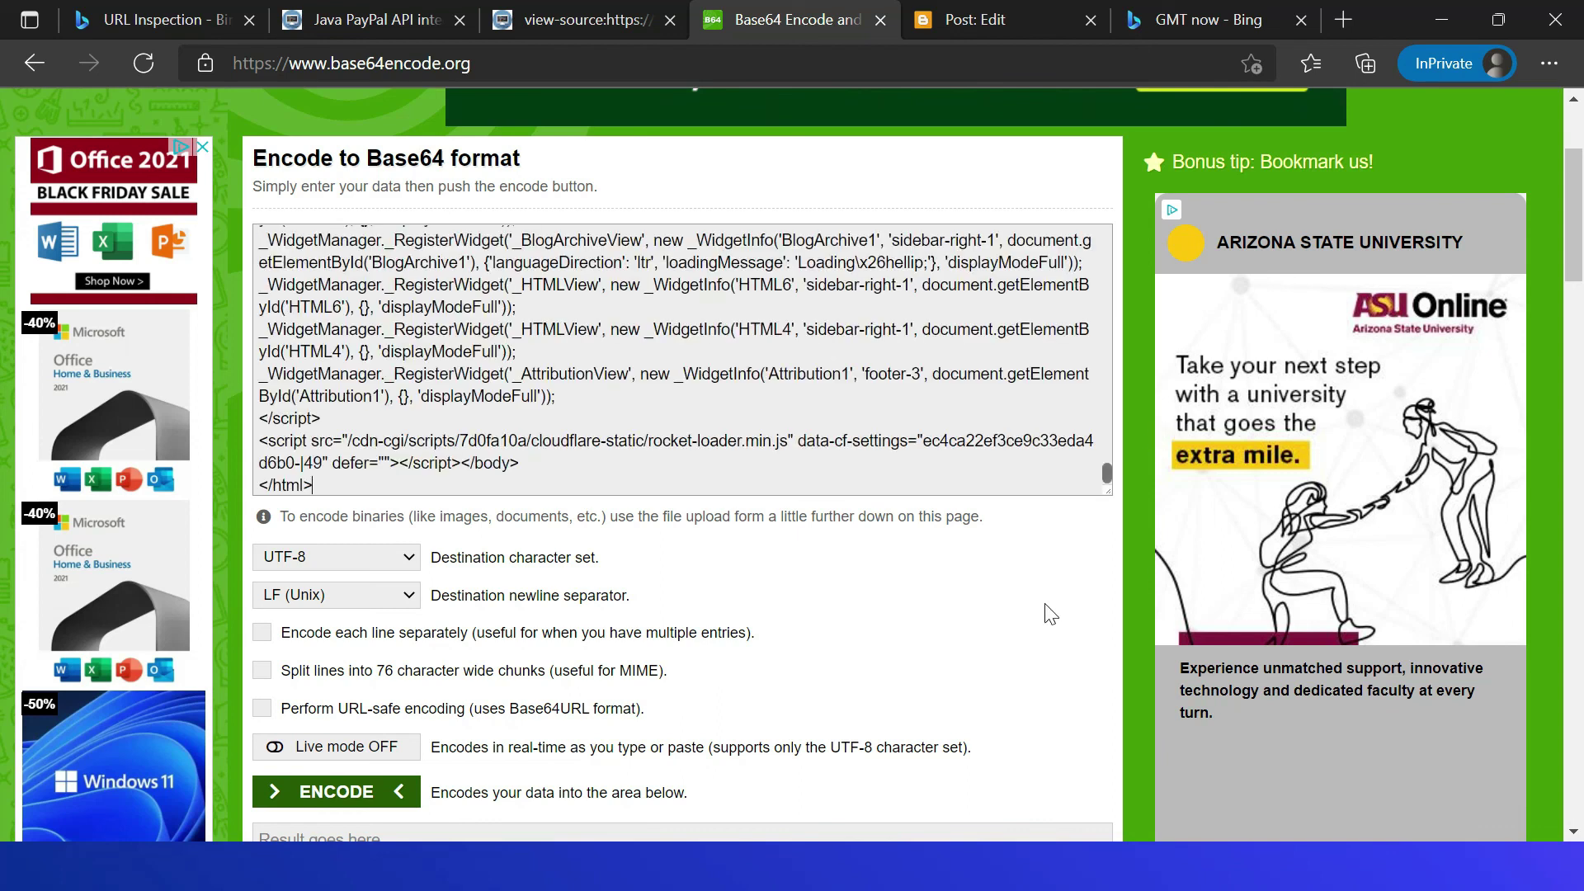
scroll(1050, 614, down, 5)
click(342, 340)
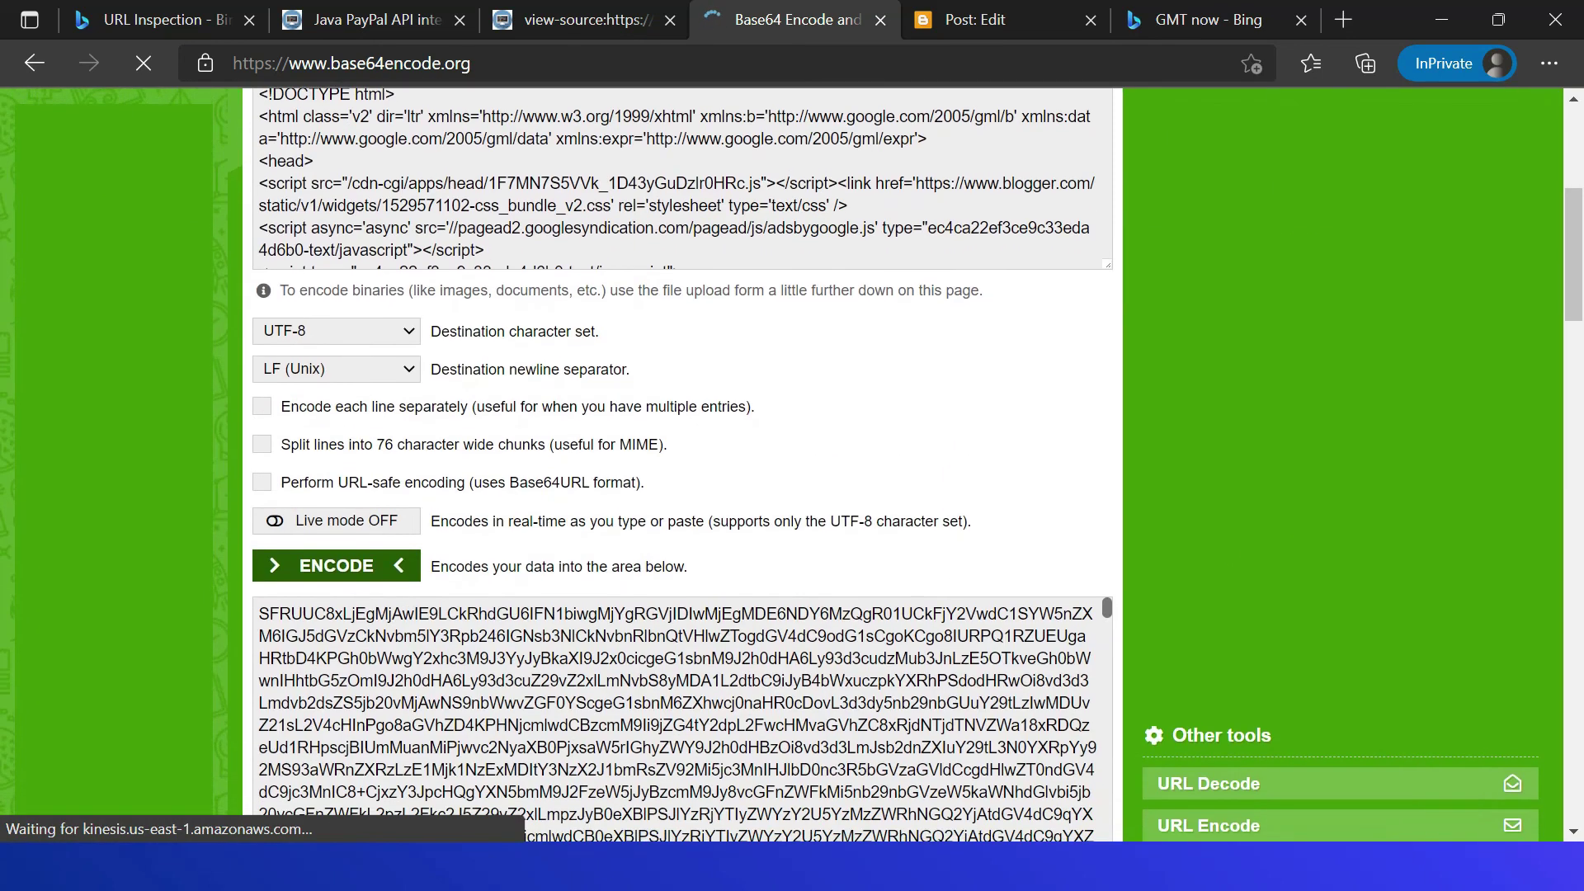
Step: Copy the Base64 output and replace the httpMessage value of the SubmitContent request in new 71 in Notepad++ with it
click(731, 660)
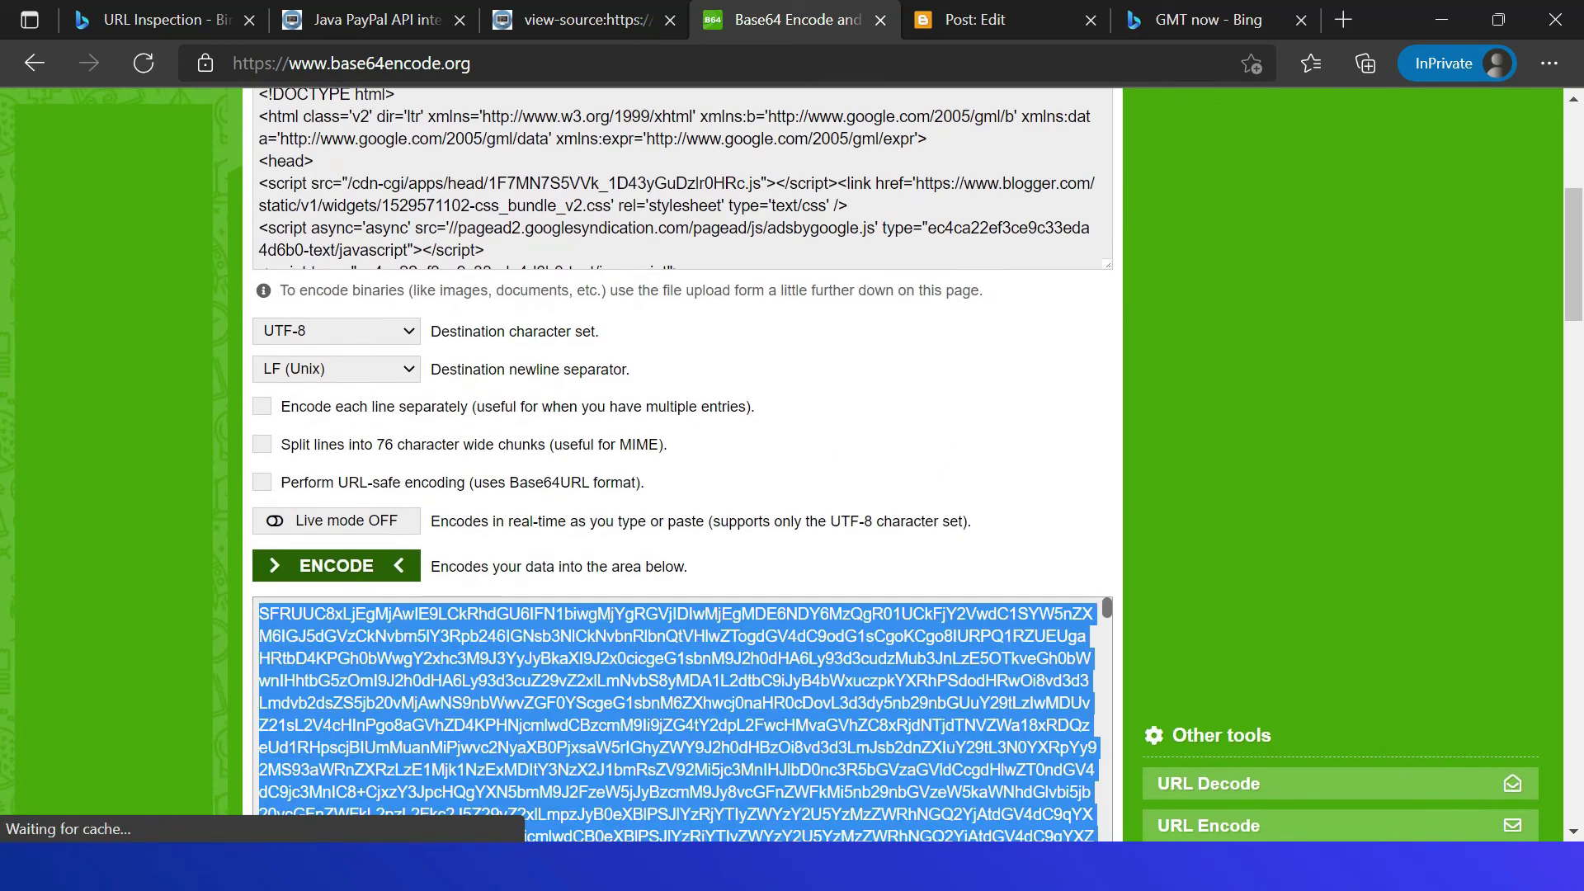
key(alt+Tab)
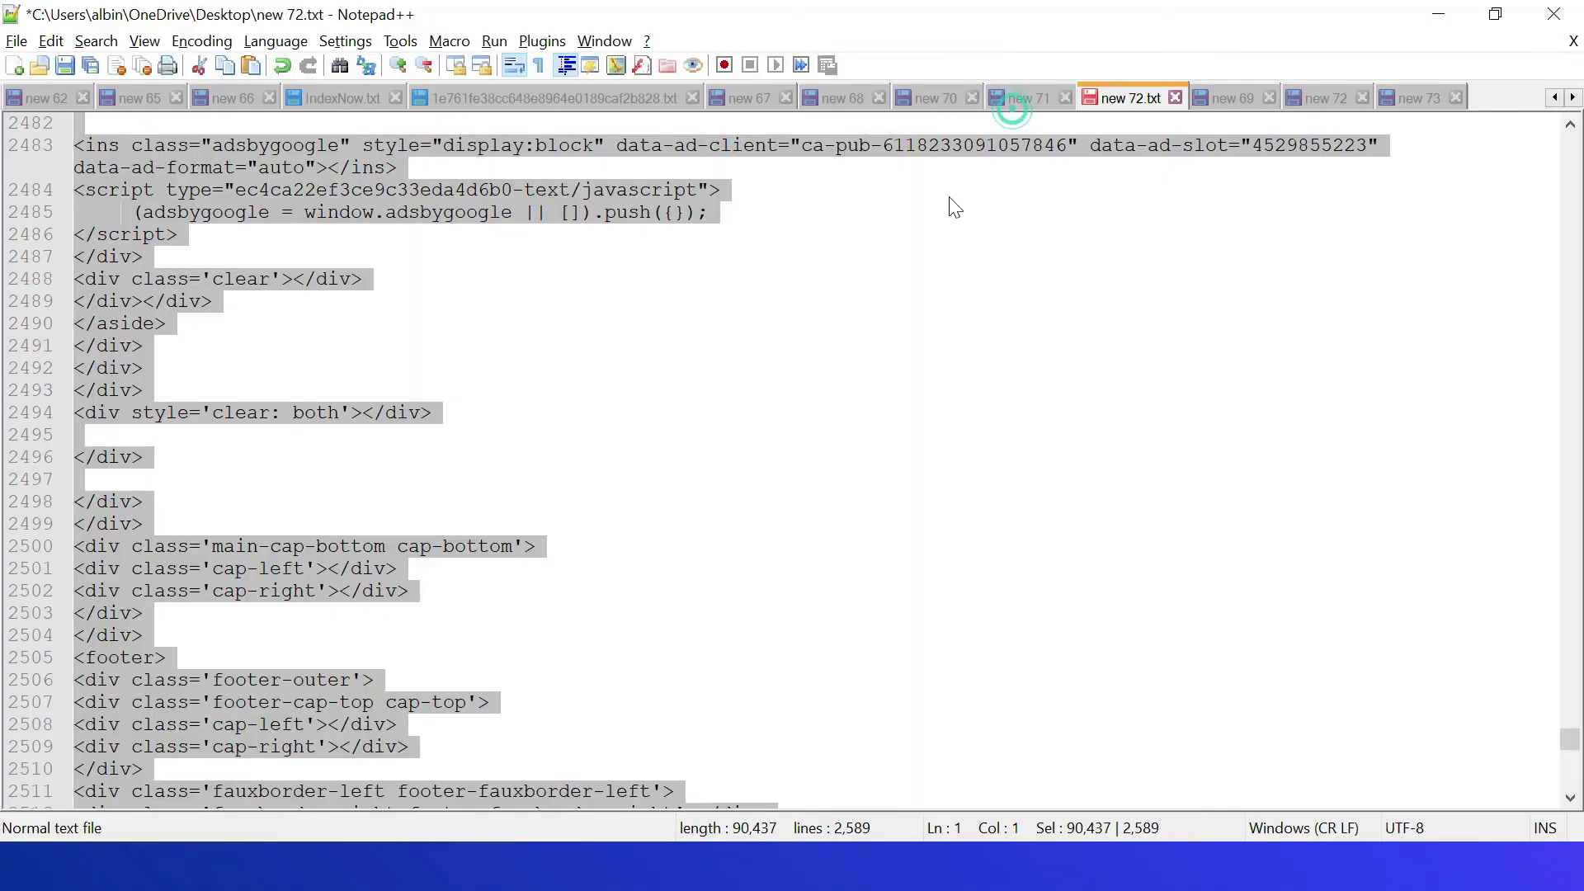
click(1019, 98)
scroll(495, 334, down, 1)
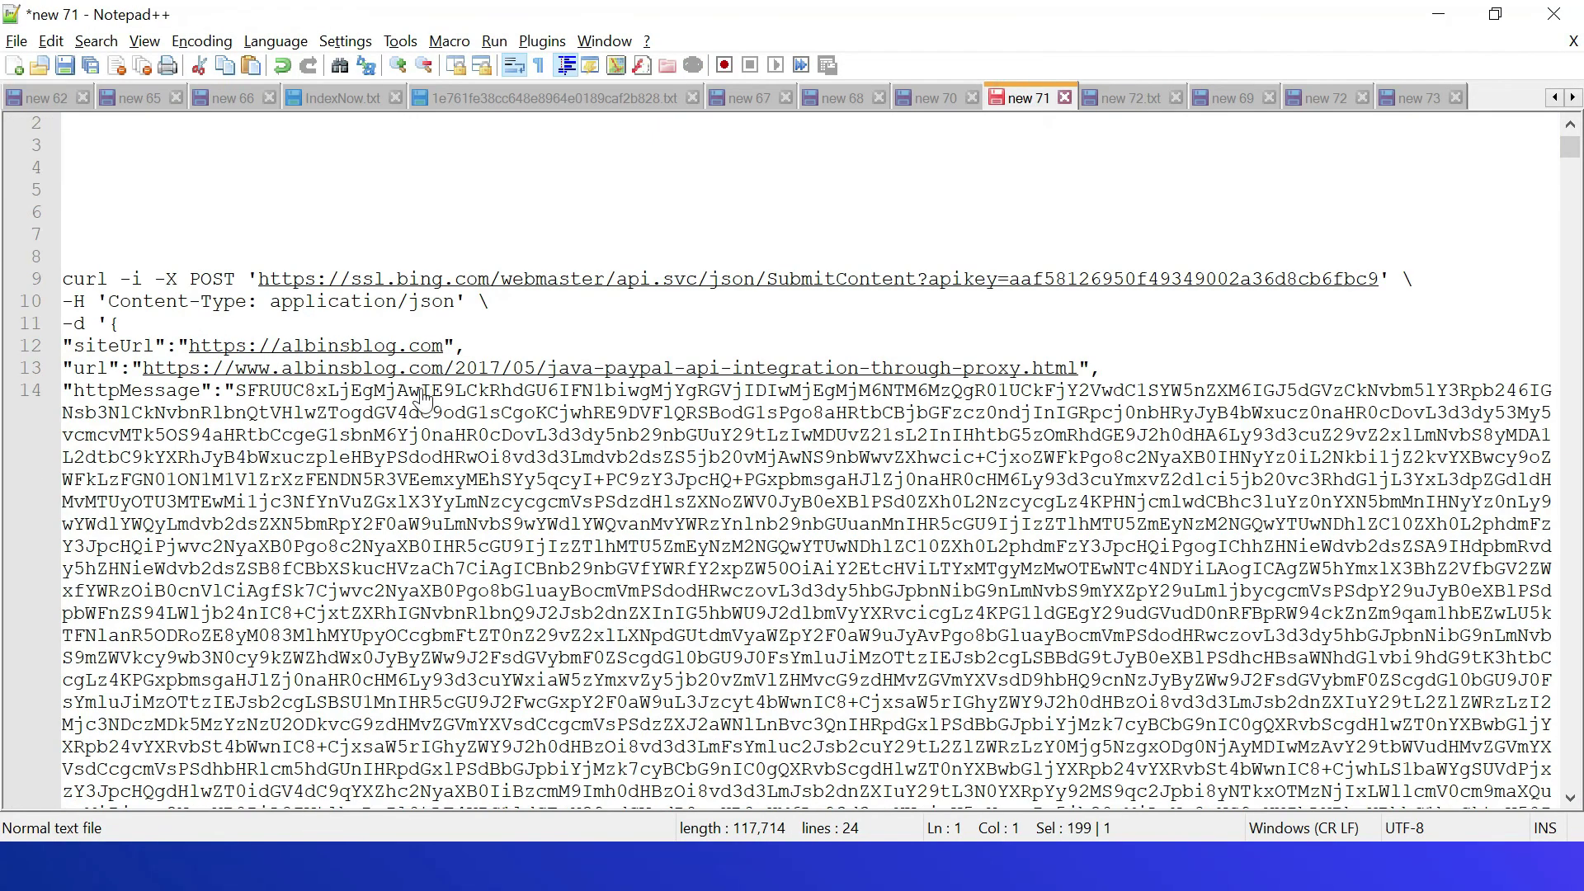
drag(235, 391, 316, 502)
drag(1570, 150, 1572, 776)
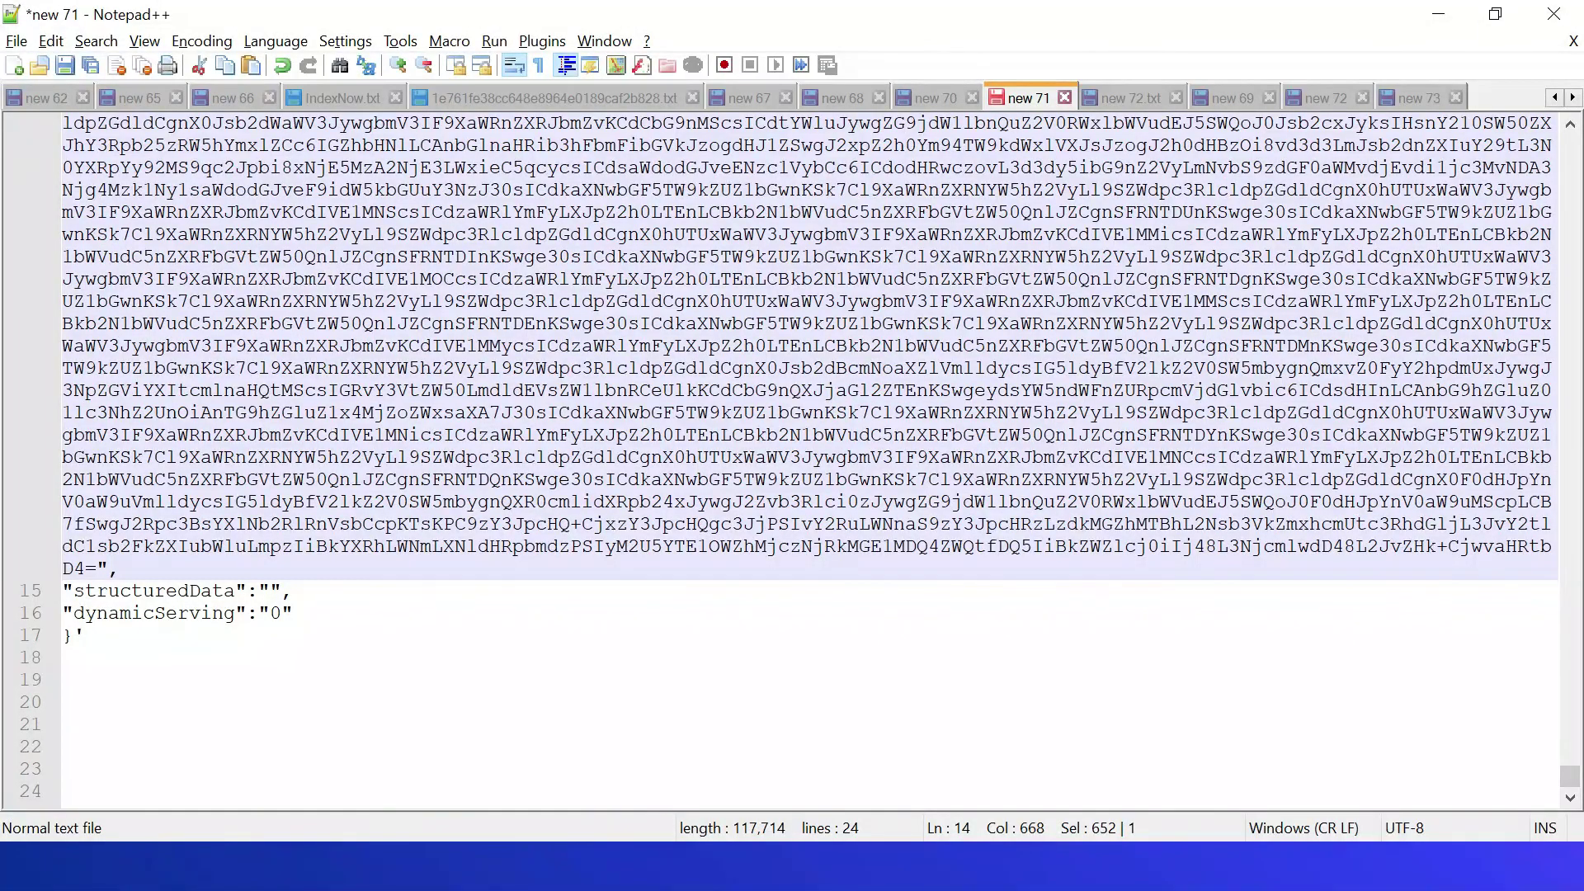
shift+click(92, 568)
key(ctrl+v)
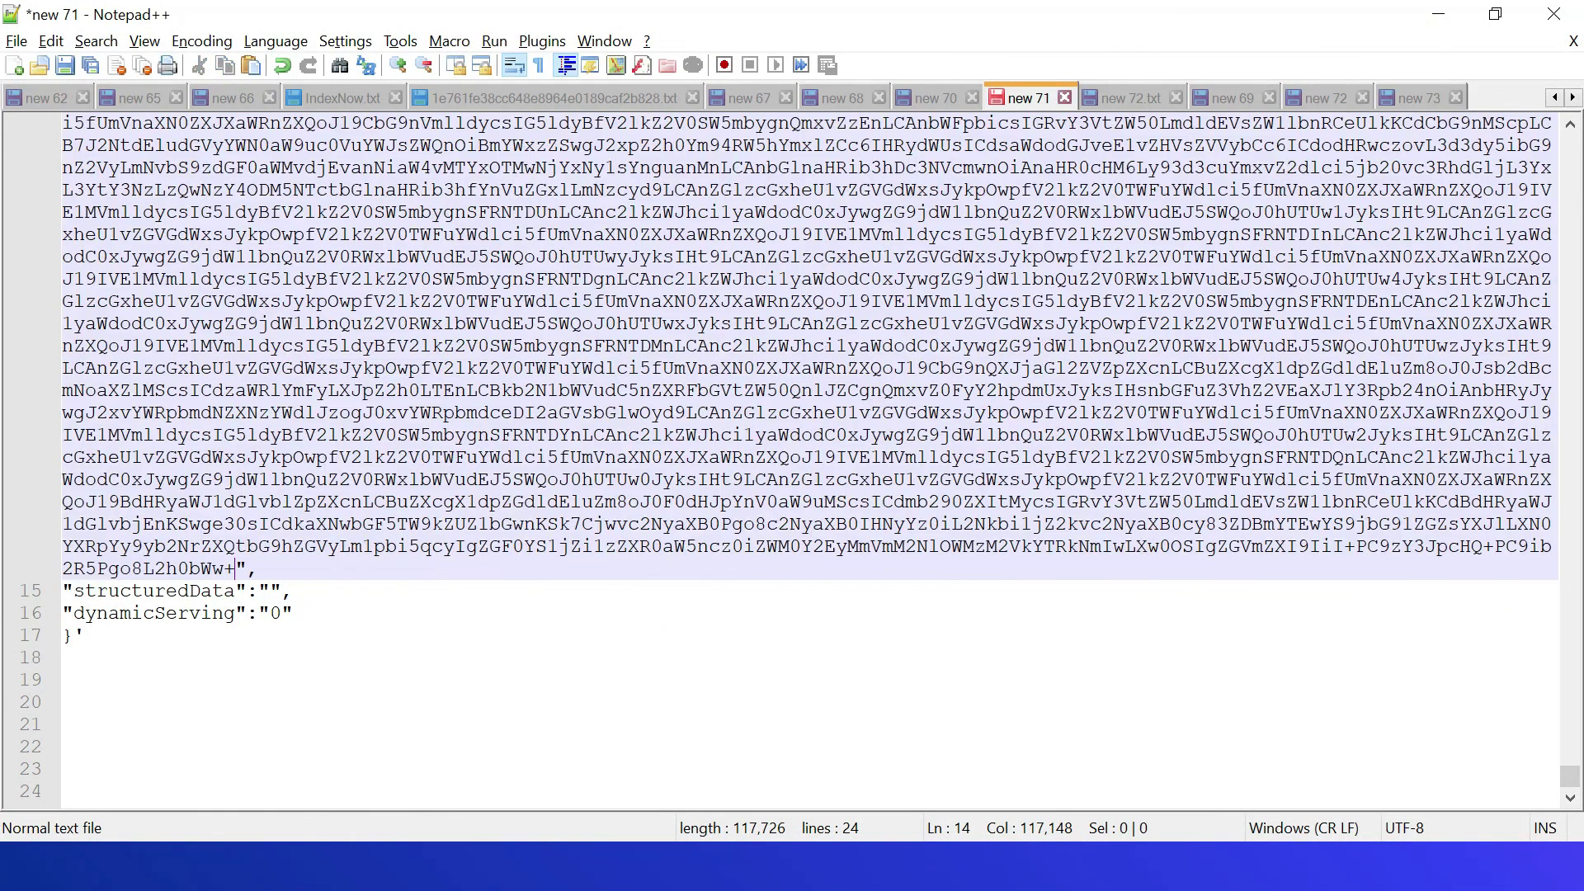
Step: Check the updated httpMessage value and select the entire SubmitContent curl POST command in new 71, through its closing brace and quote
scroll(1570, 741, up, 20)
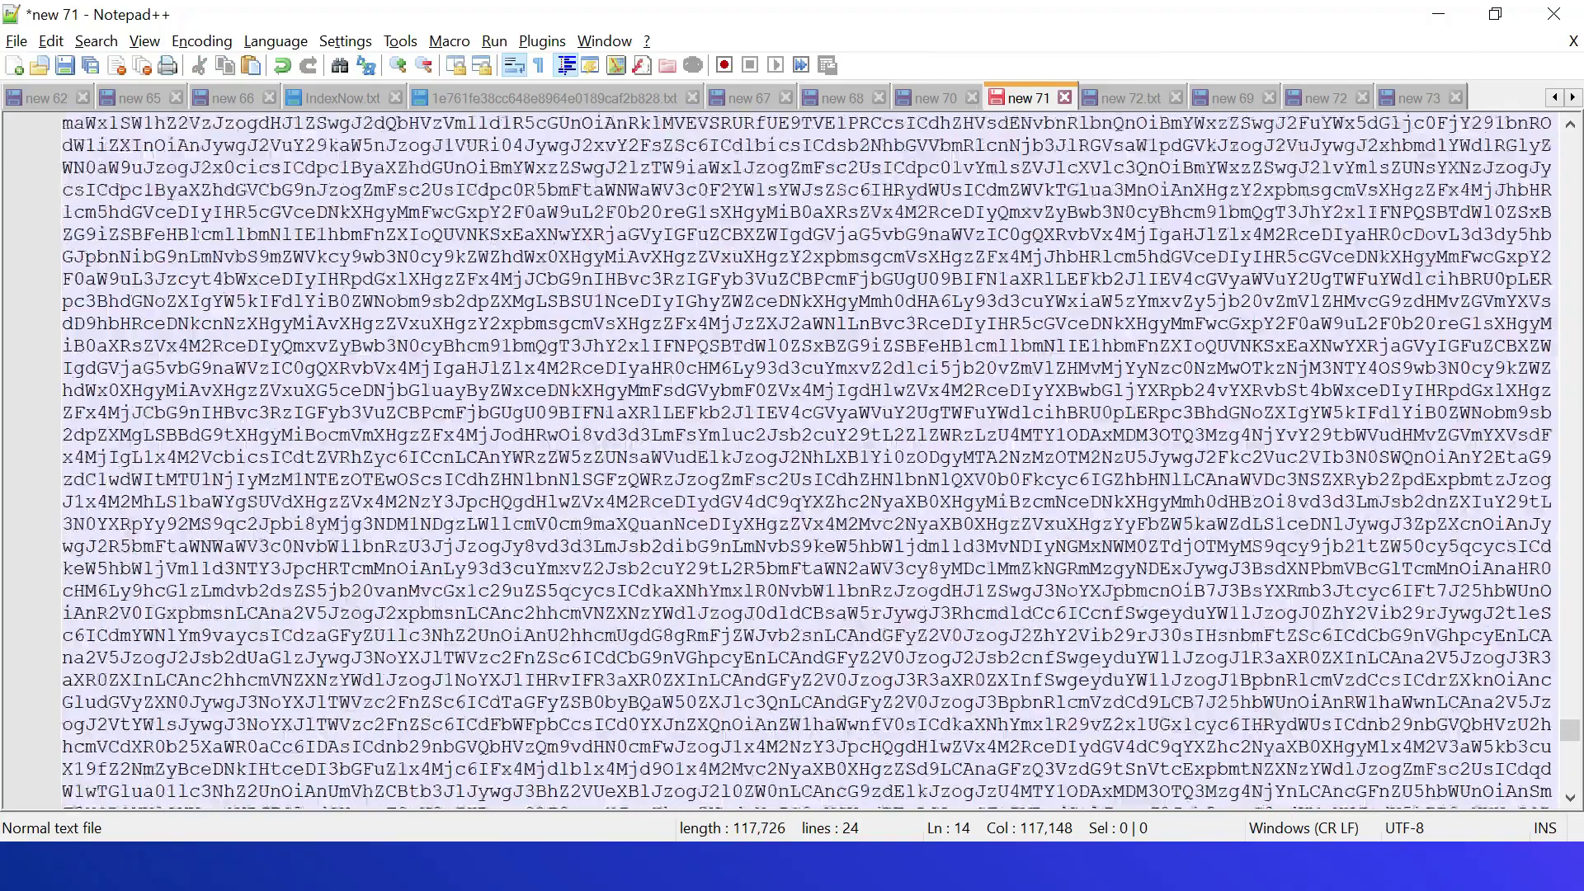
drag(1571, 726, 1571, 145)
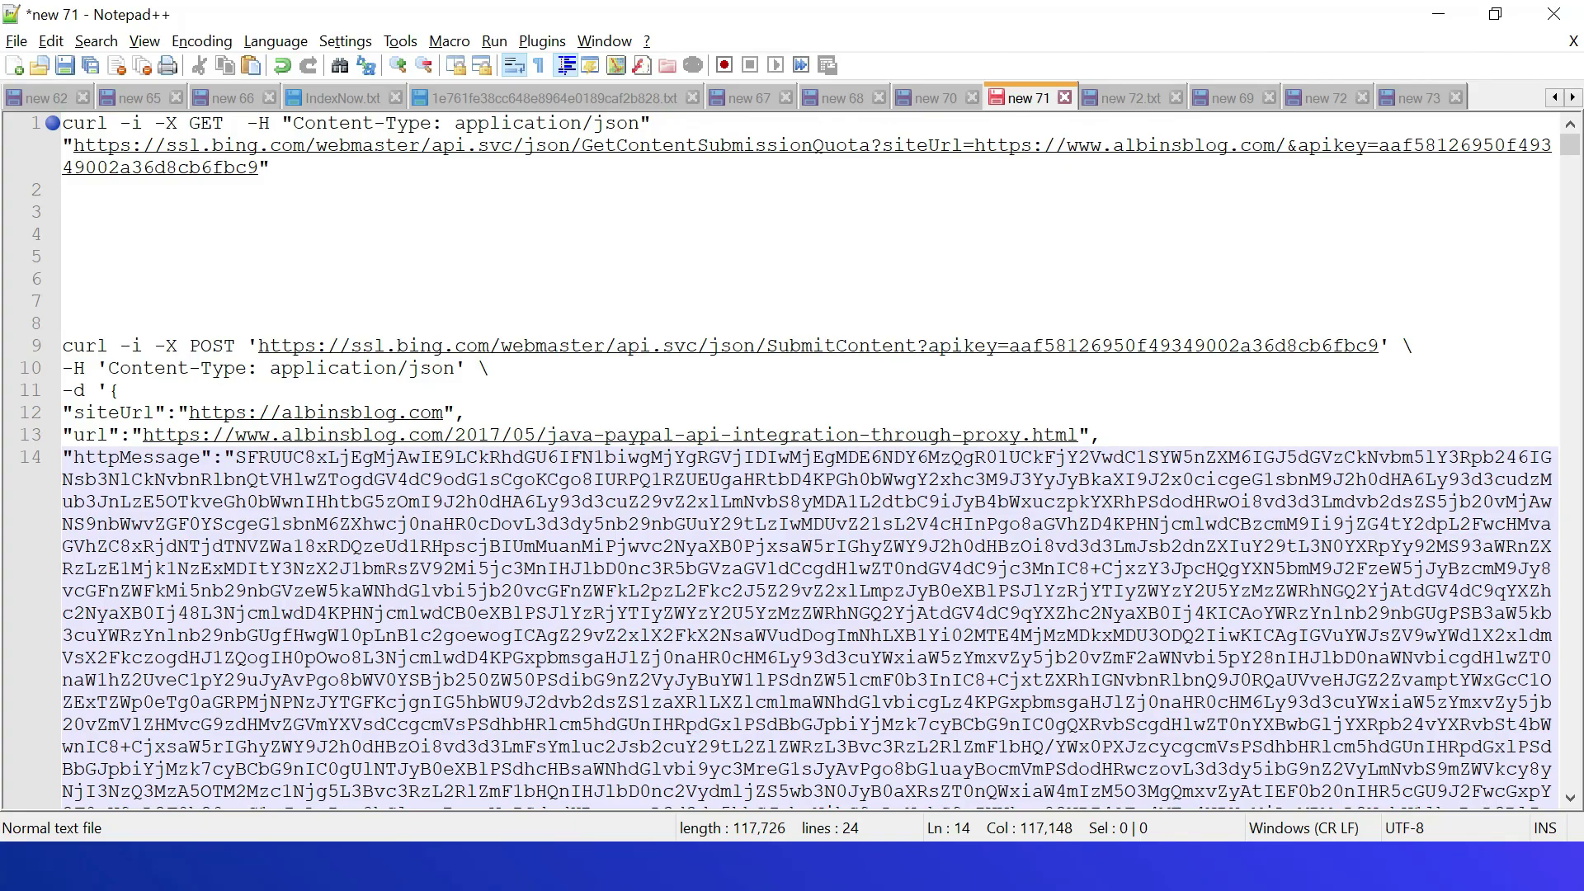
scroll(793, 462, down, 20)
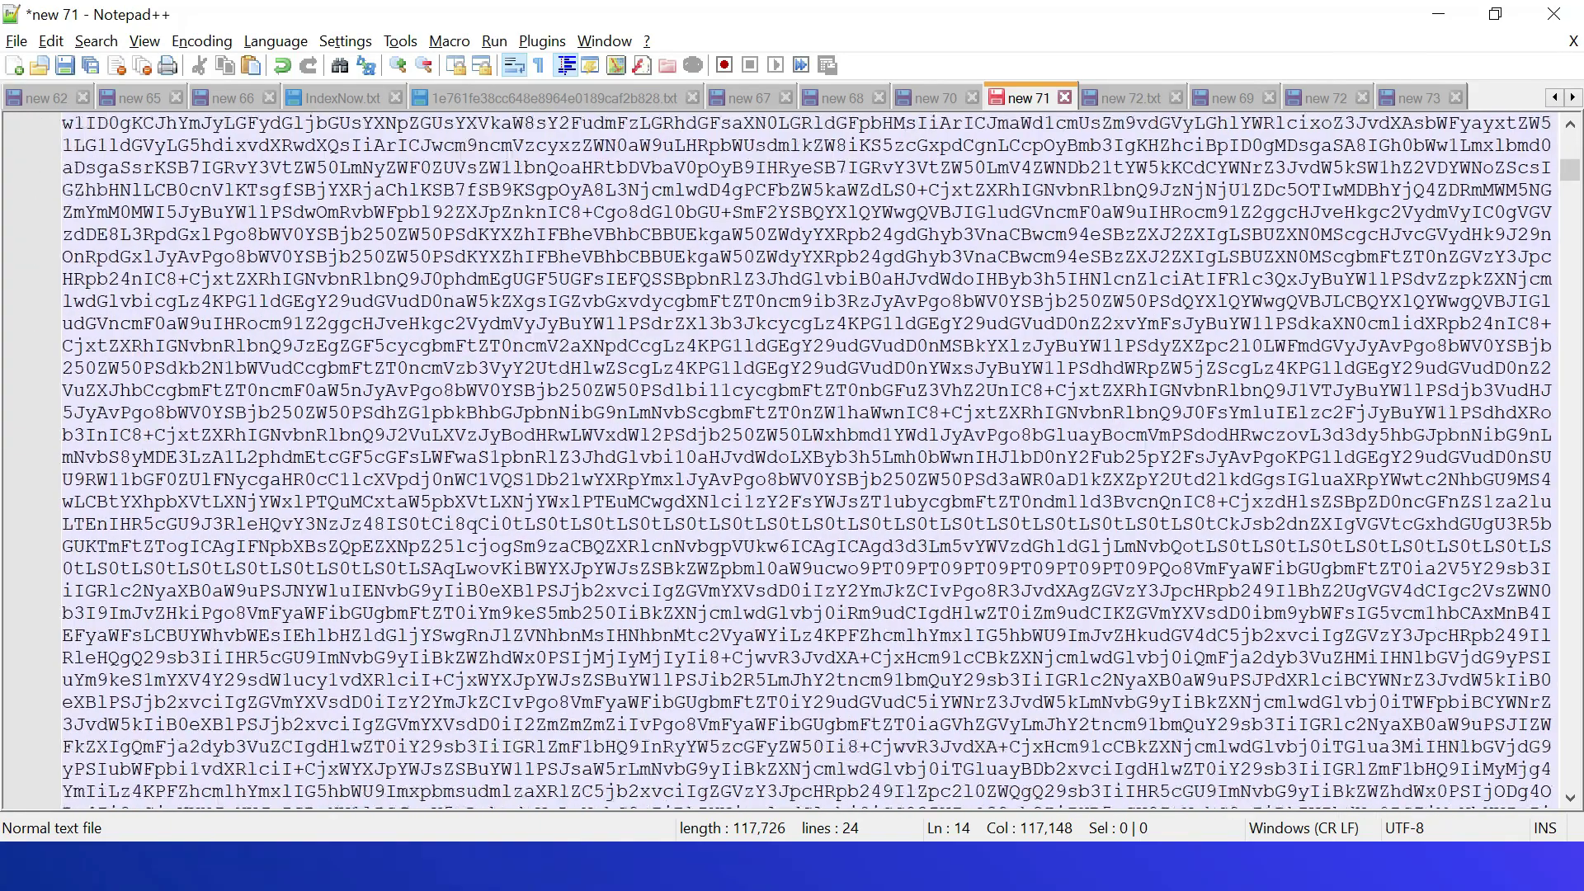
drag(1571, 177, 1570, 776)
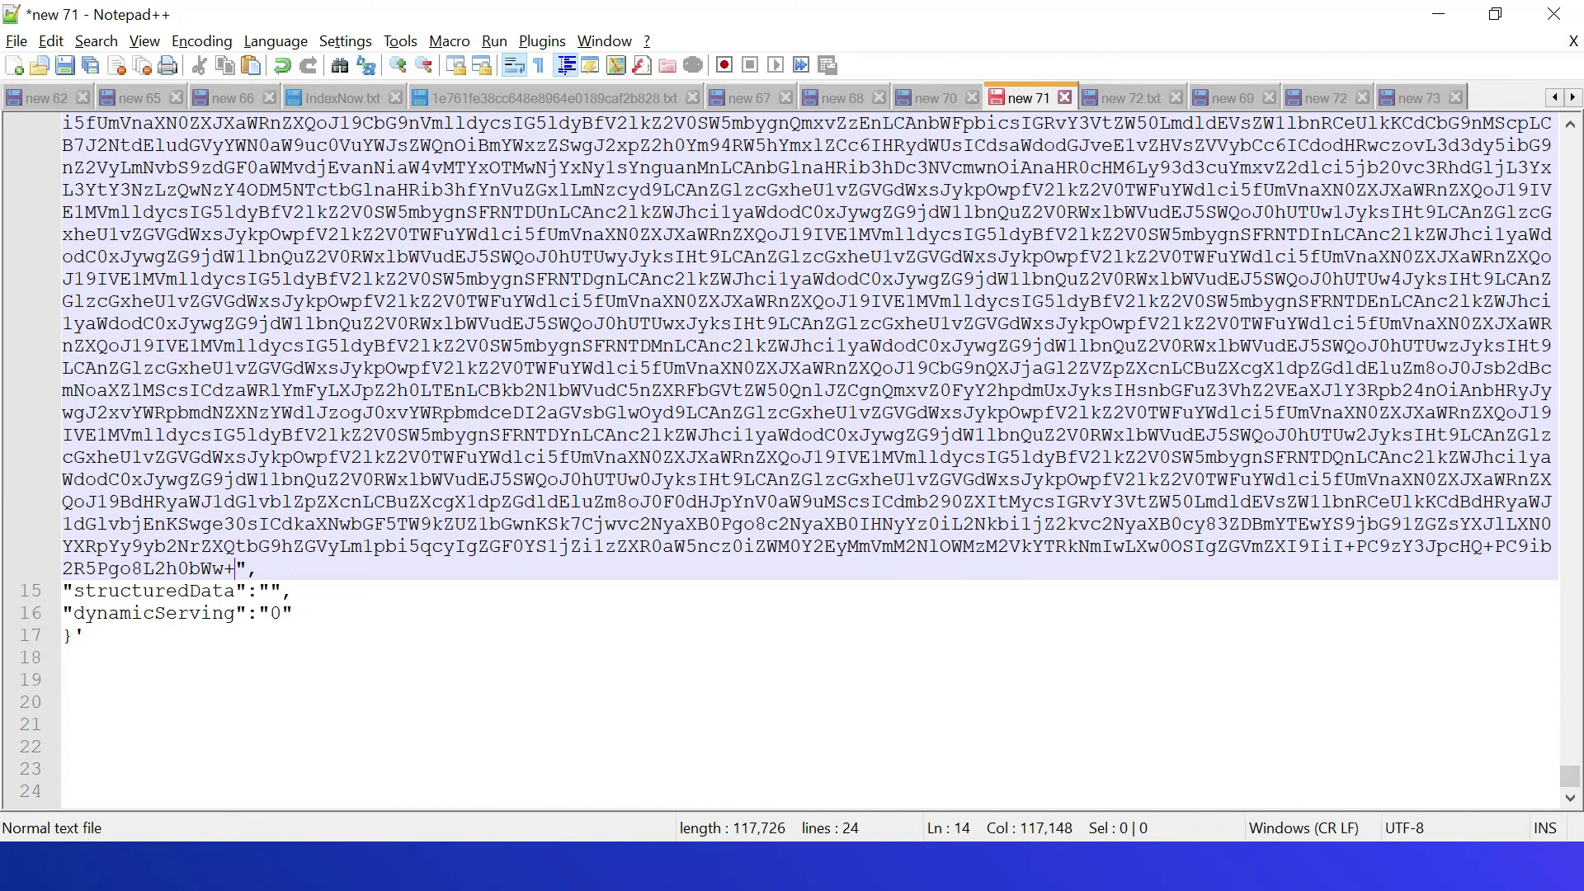
drag(1571, 771, 1570, 137)
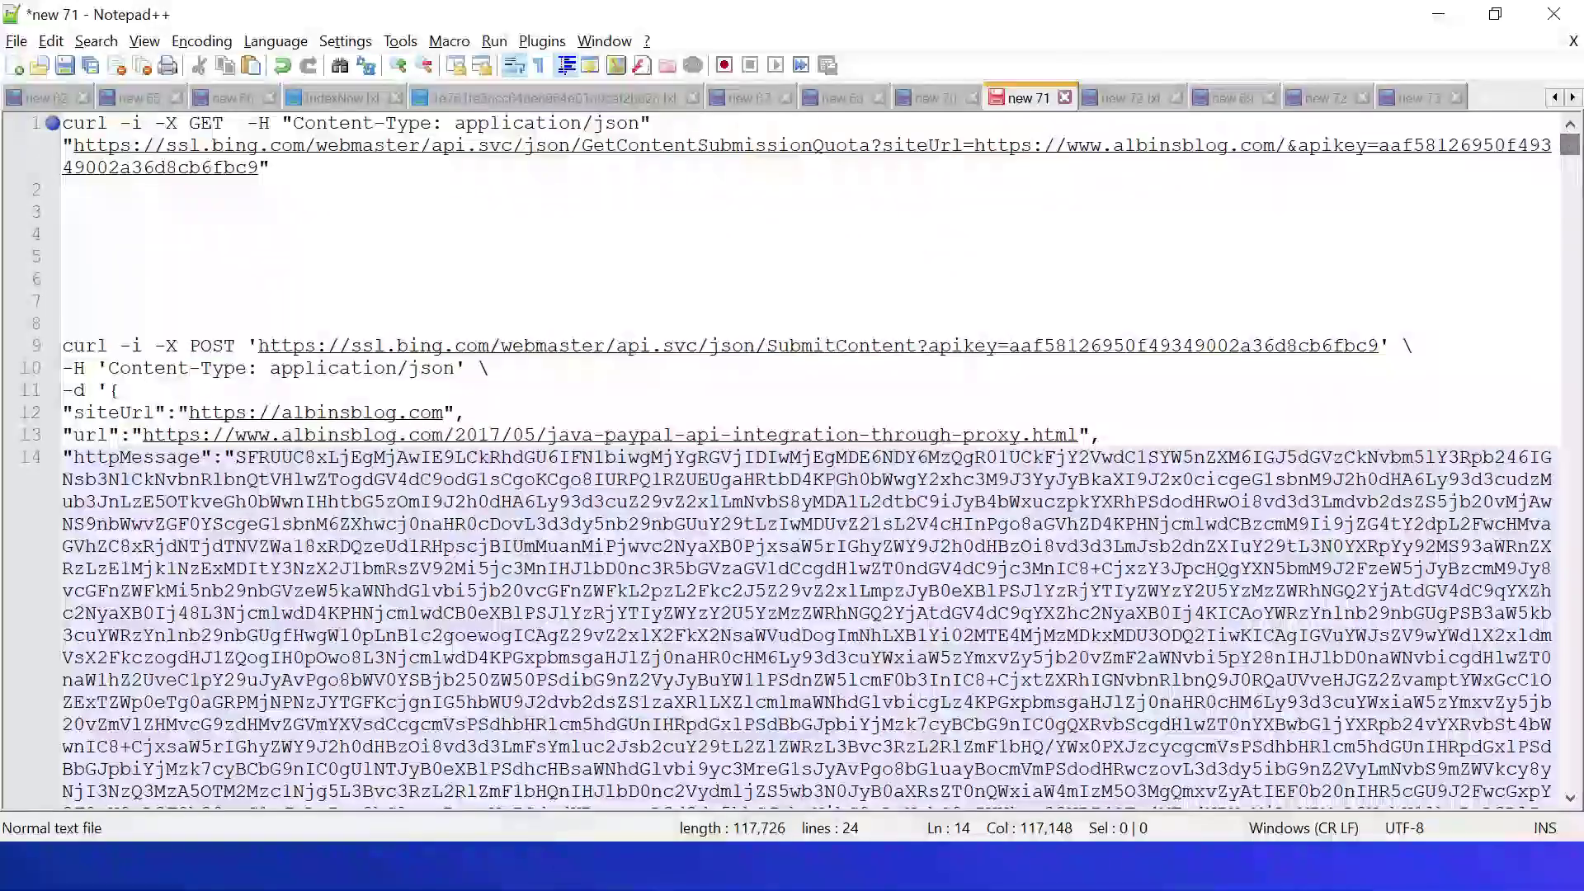
drag(62, 345, 189, 567)
drag(1571, 144, 1571, 775)
shift+click(83, 635)
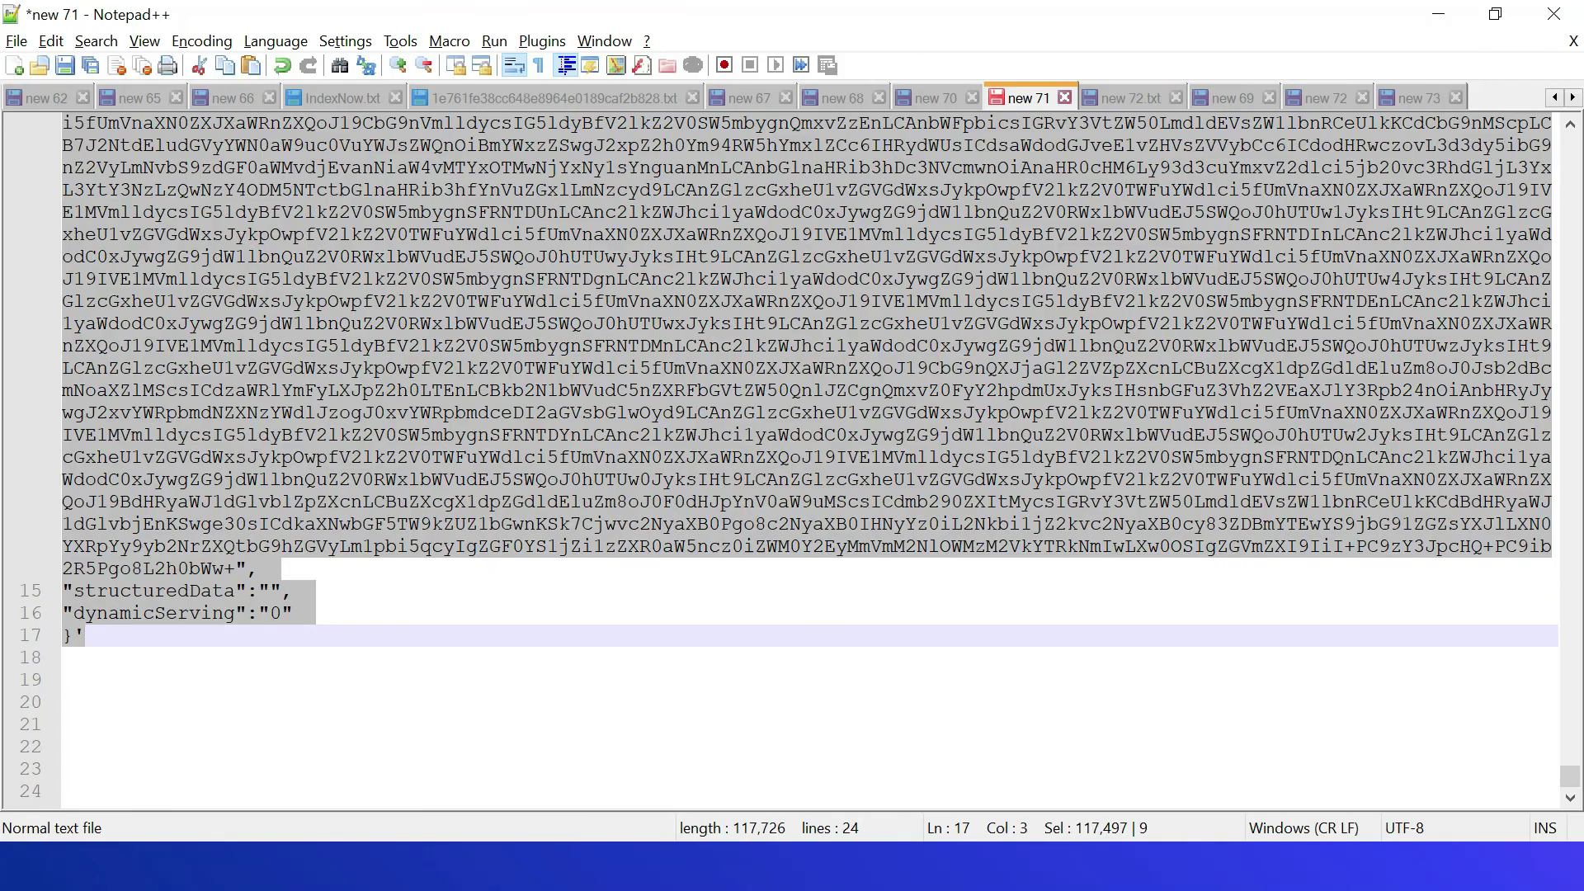
Step: Switch to the WSL terminal, paste the SubmitContent curl command including its API key, and run it
key(alt+Tab)
key(alt+Tab)
key(alt+Tab)
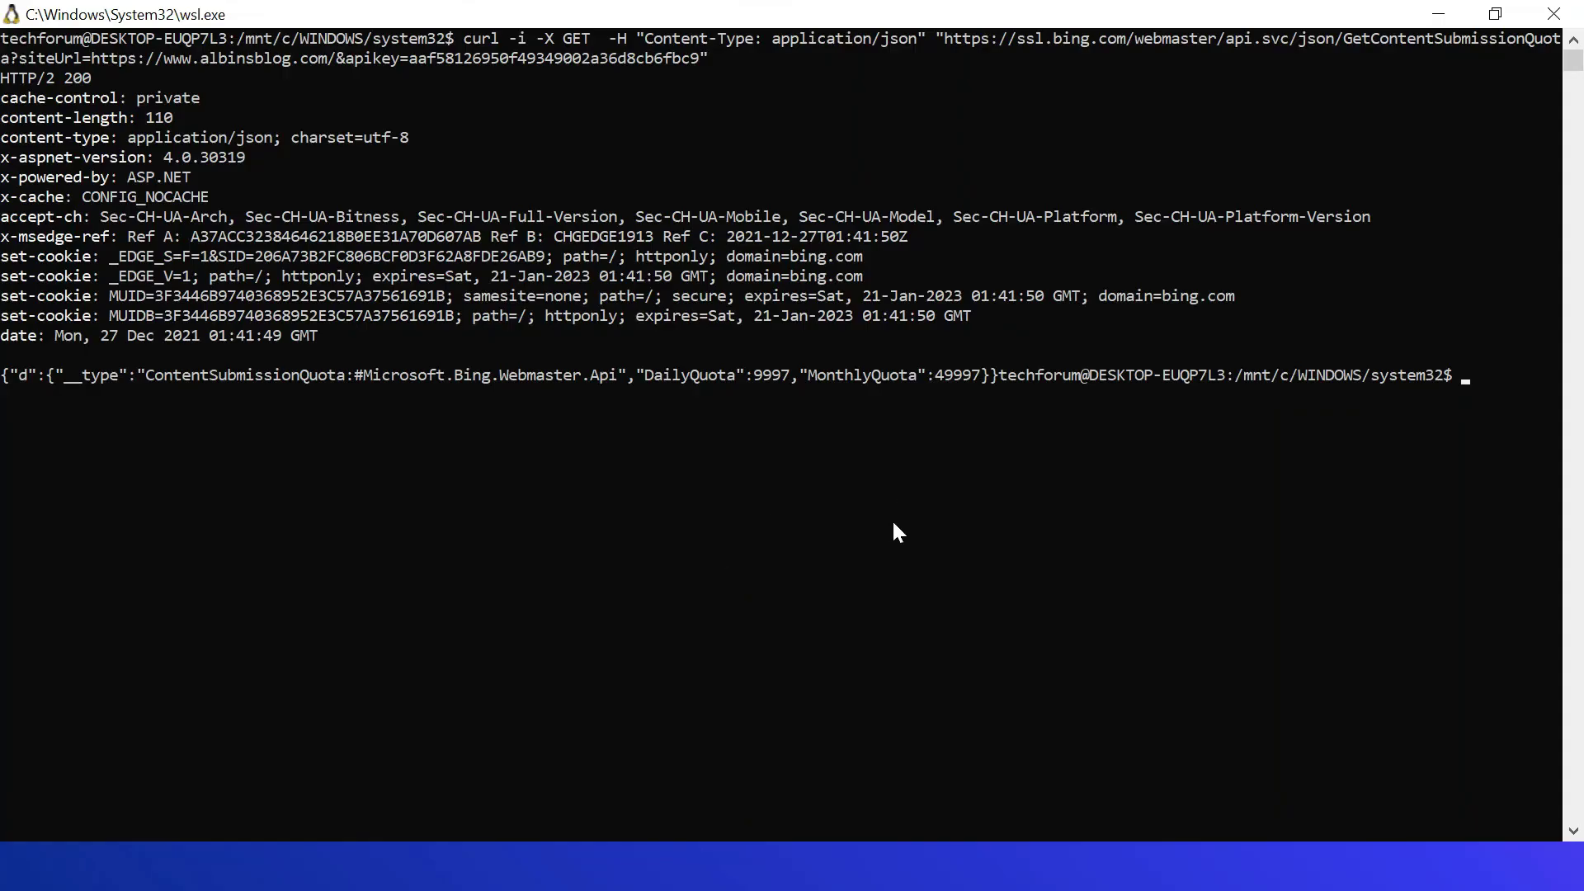
right_click(891, 518)
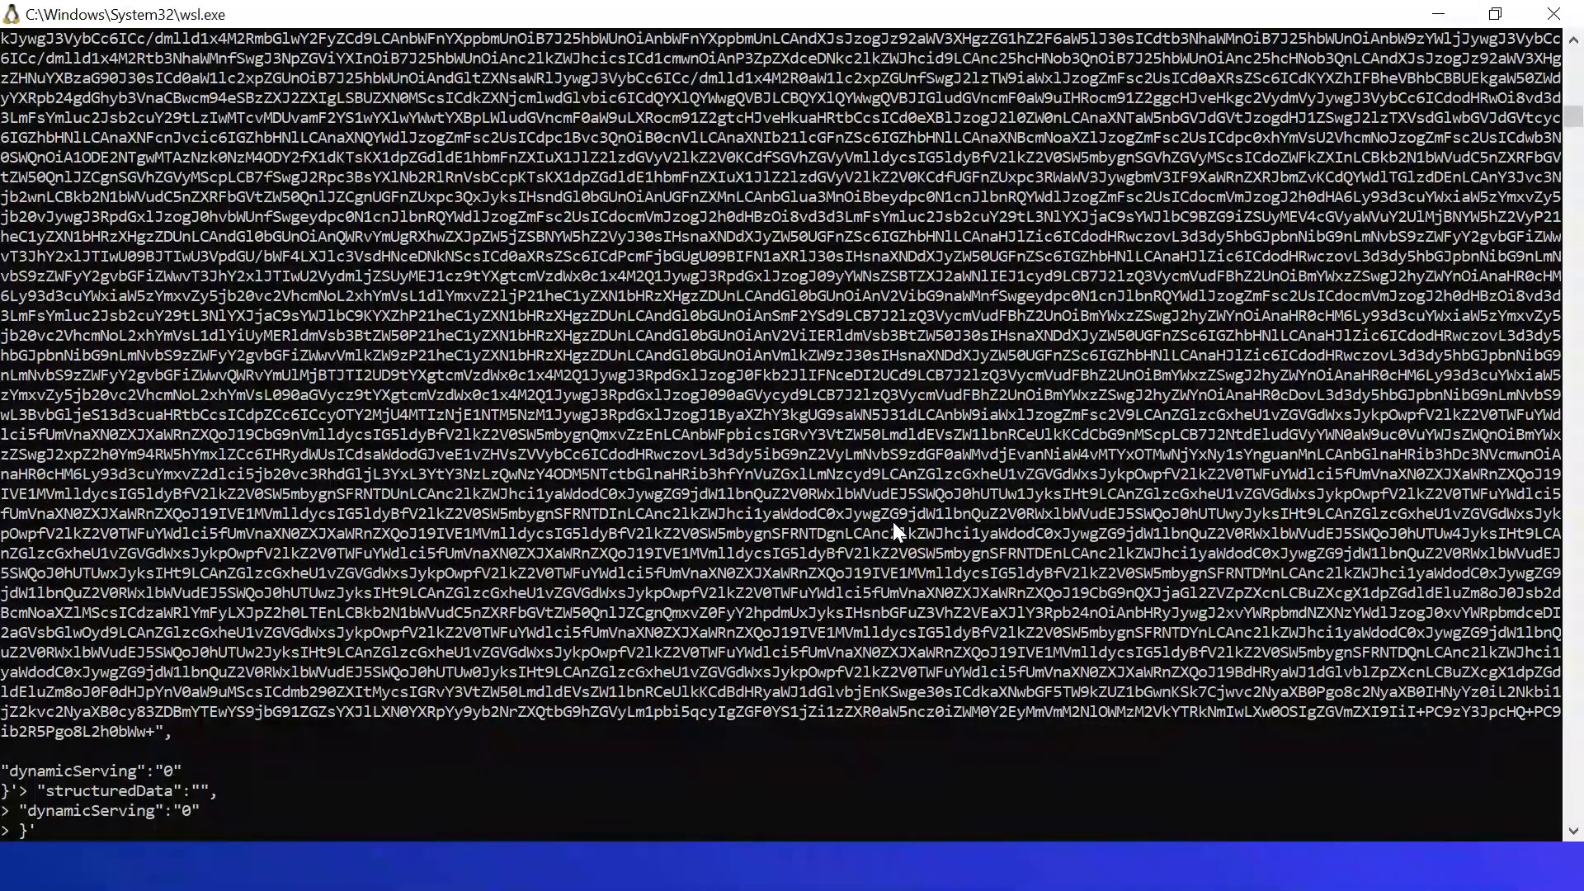
key(Return)
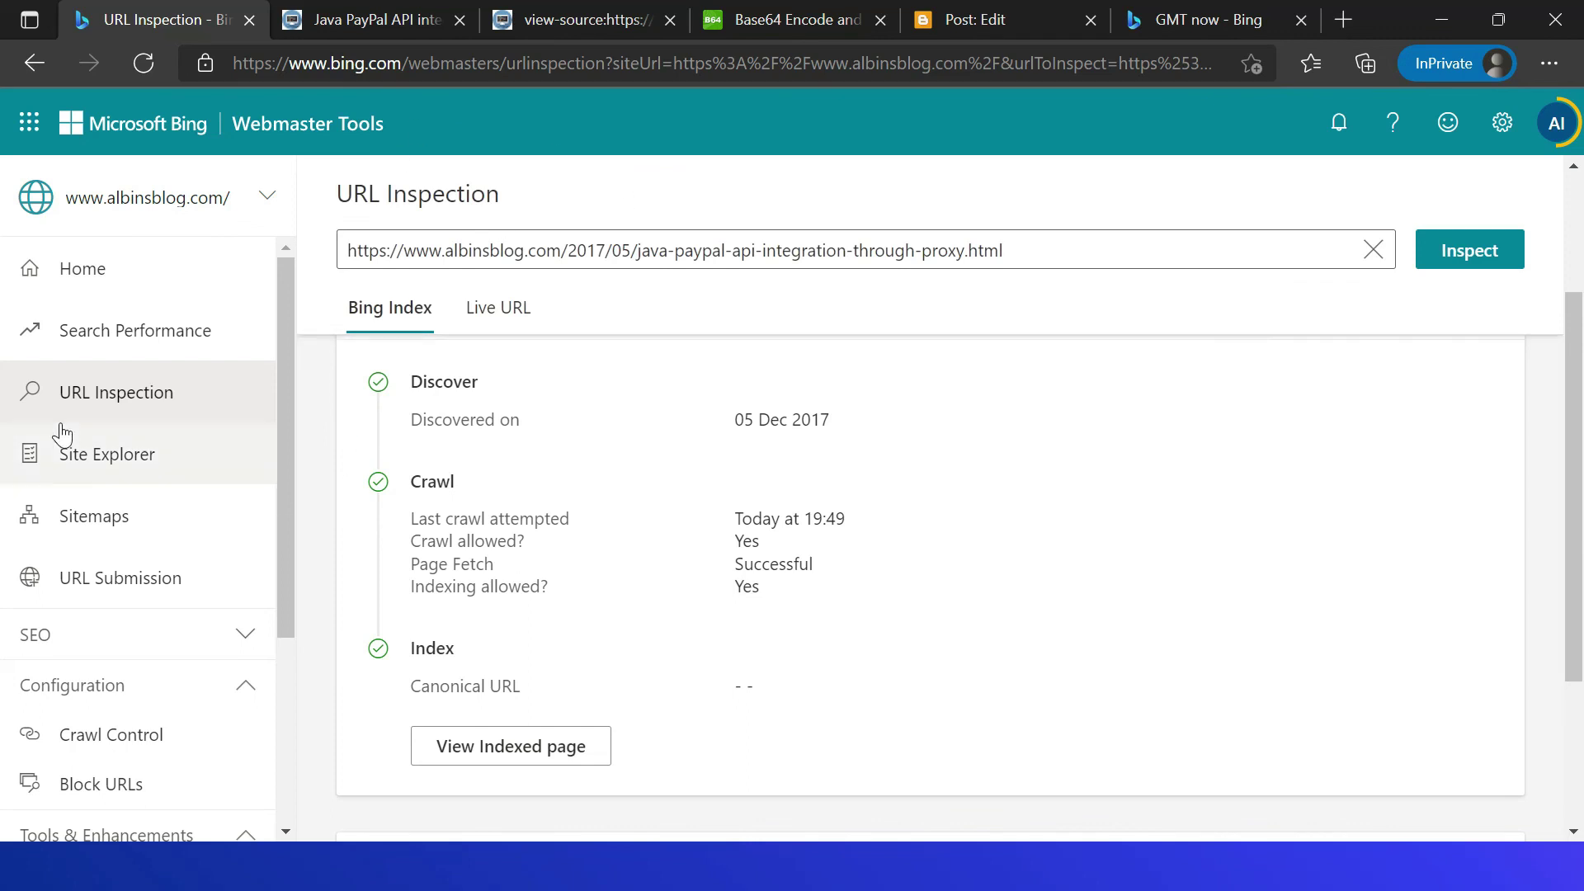
Step: In Bing Webmaster Tools, inspect the java-paypal-api-integration-through-proxy.html URL again and expand its indexing details
click(1470, 251)
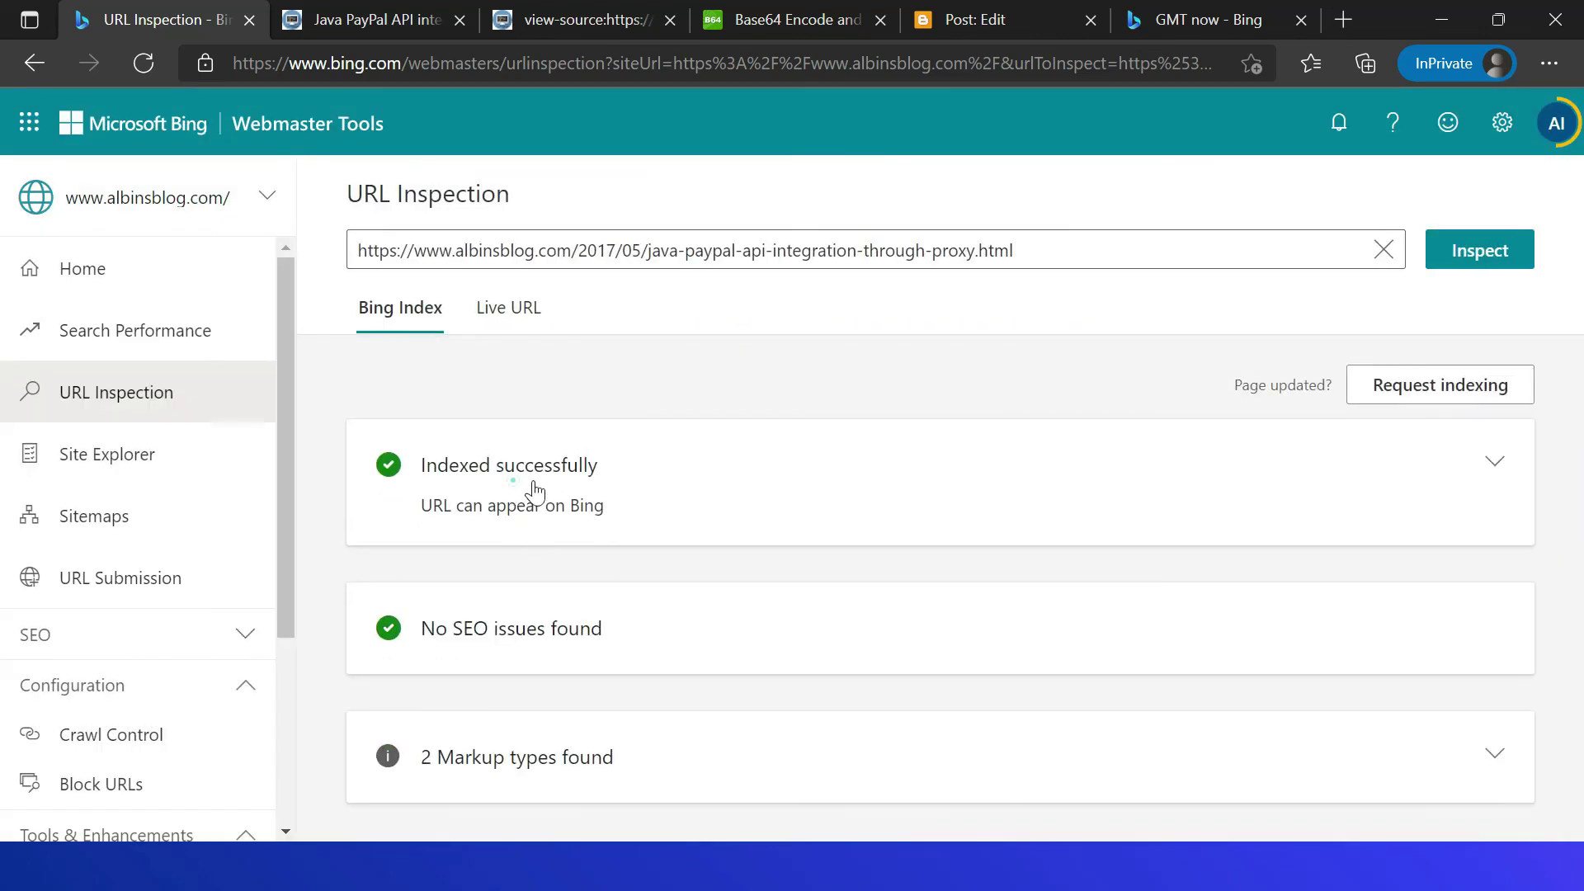
click(513, 480)
scroll(991, 520, down, 2)
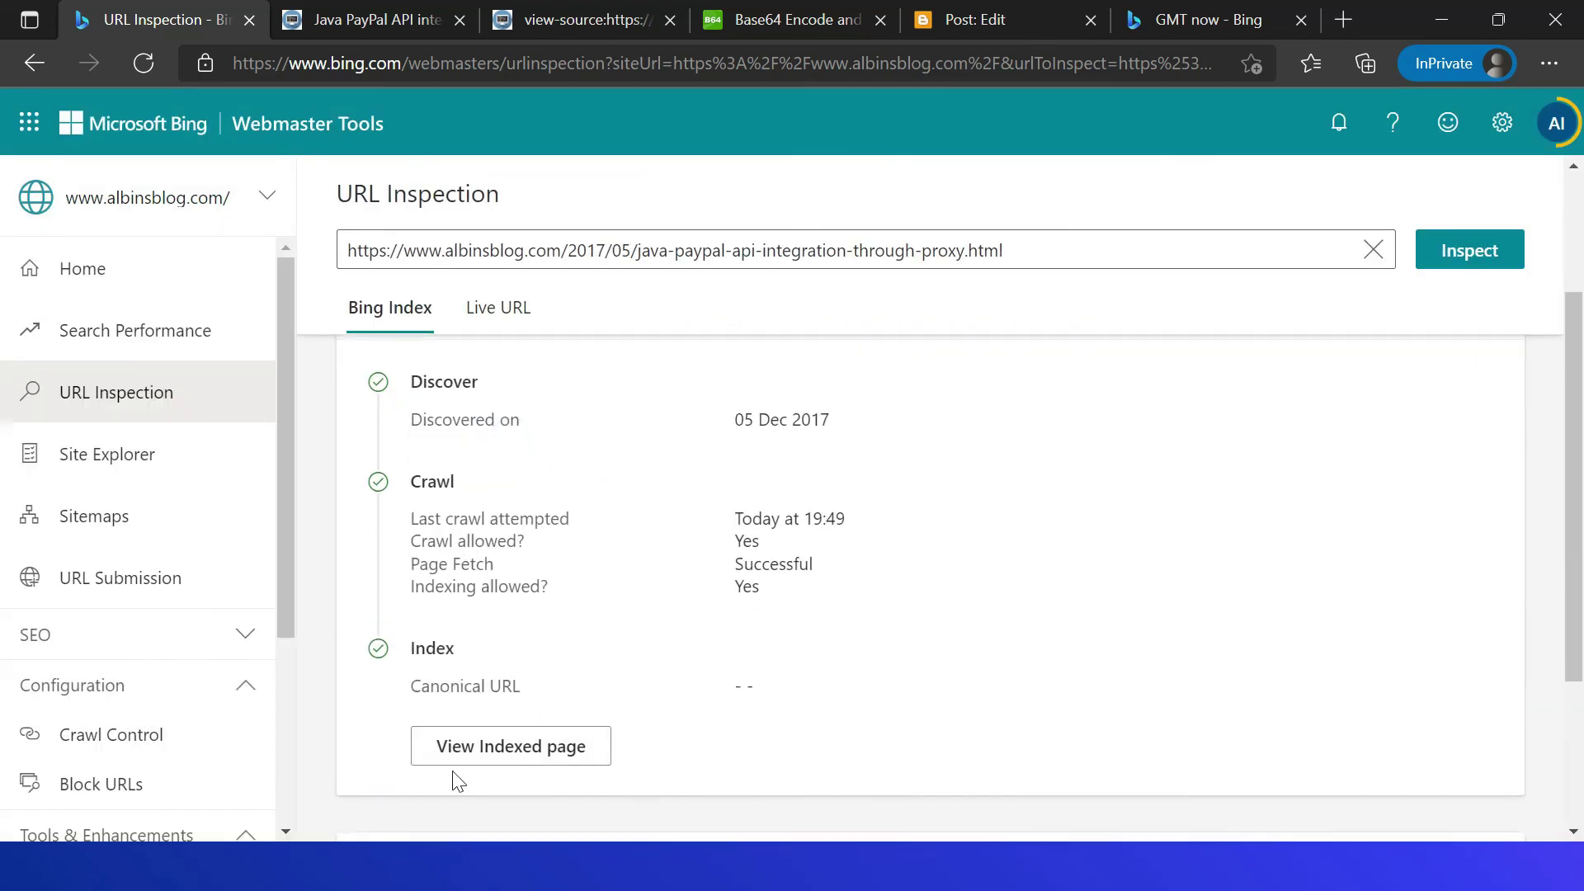
Step: View the indexed page's HTML, check its title element, and close the indexed page view
click(522, 753)
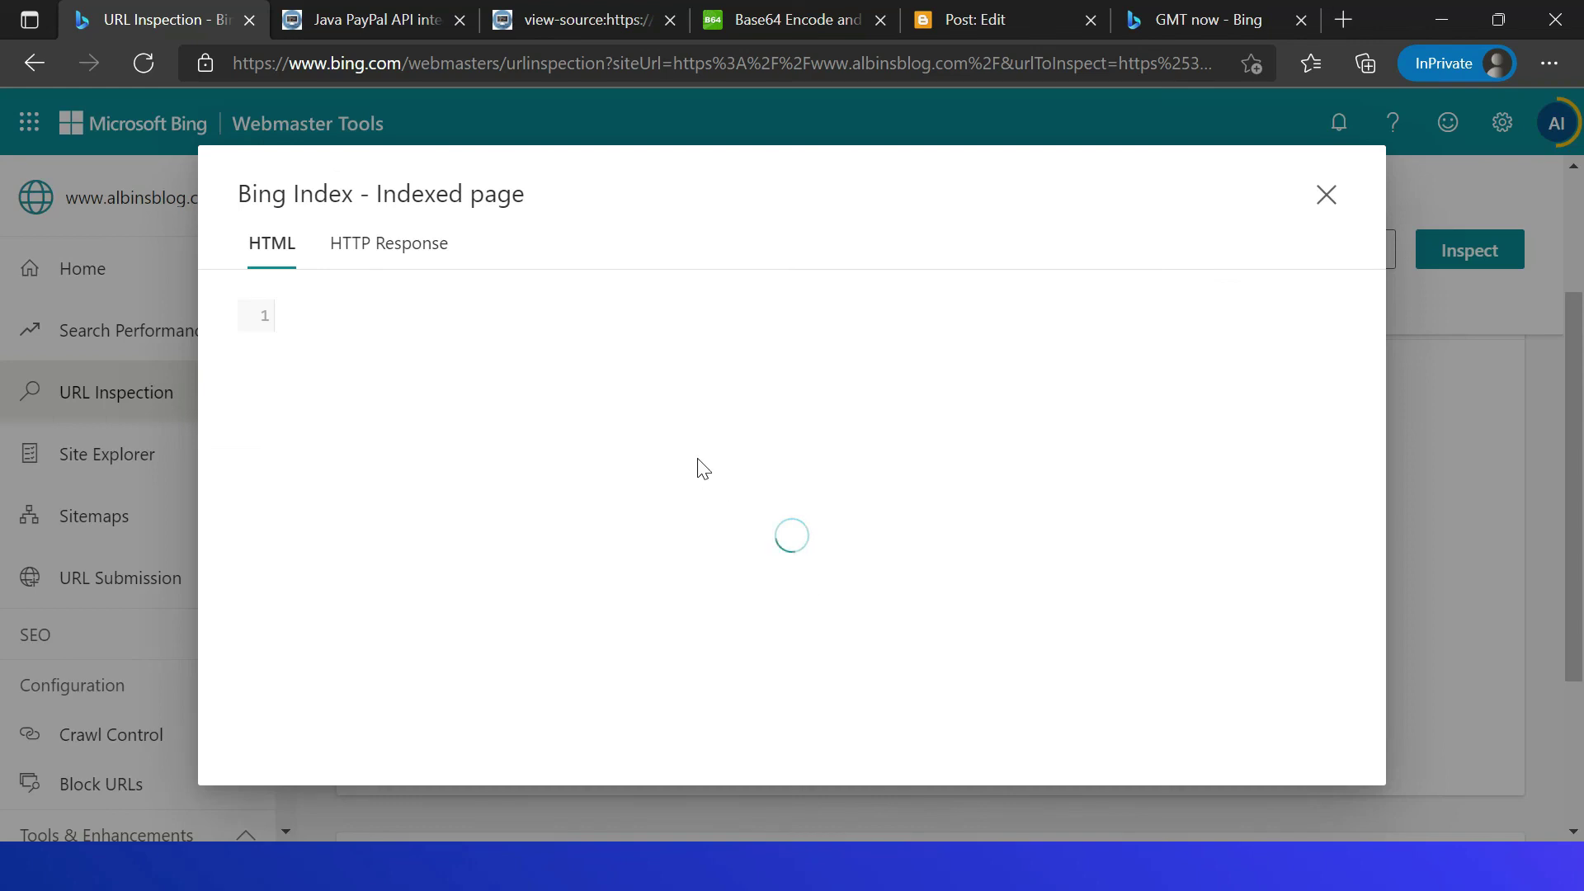
scroll(786, 534, down, 4)
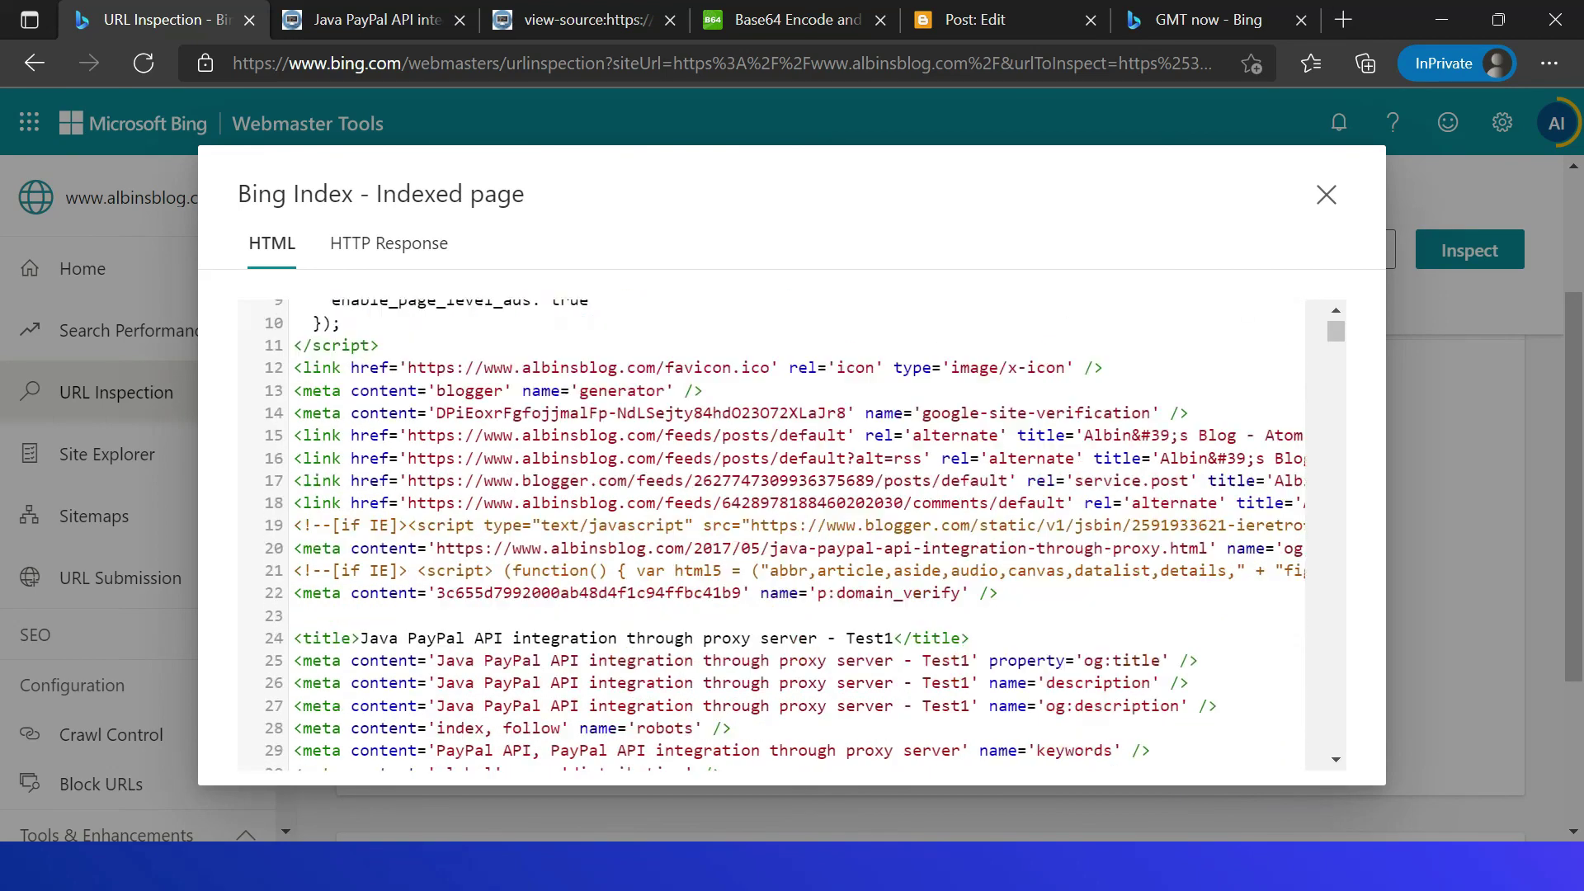
drag(893, 480, 418, 480)
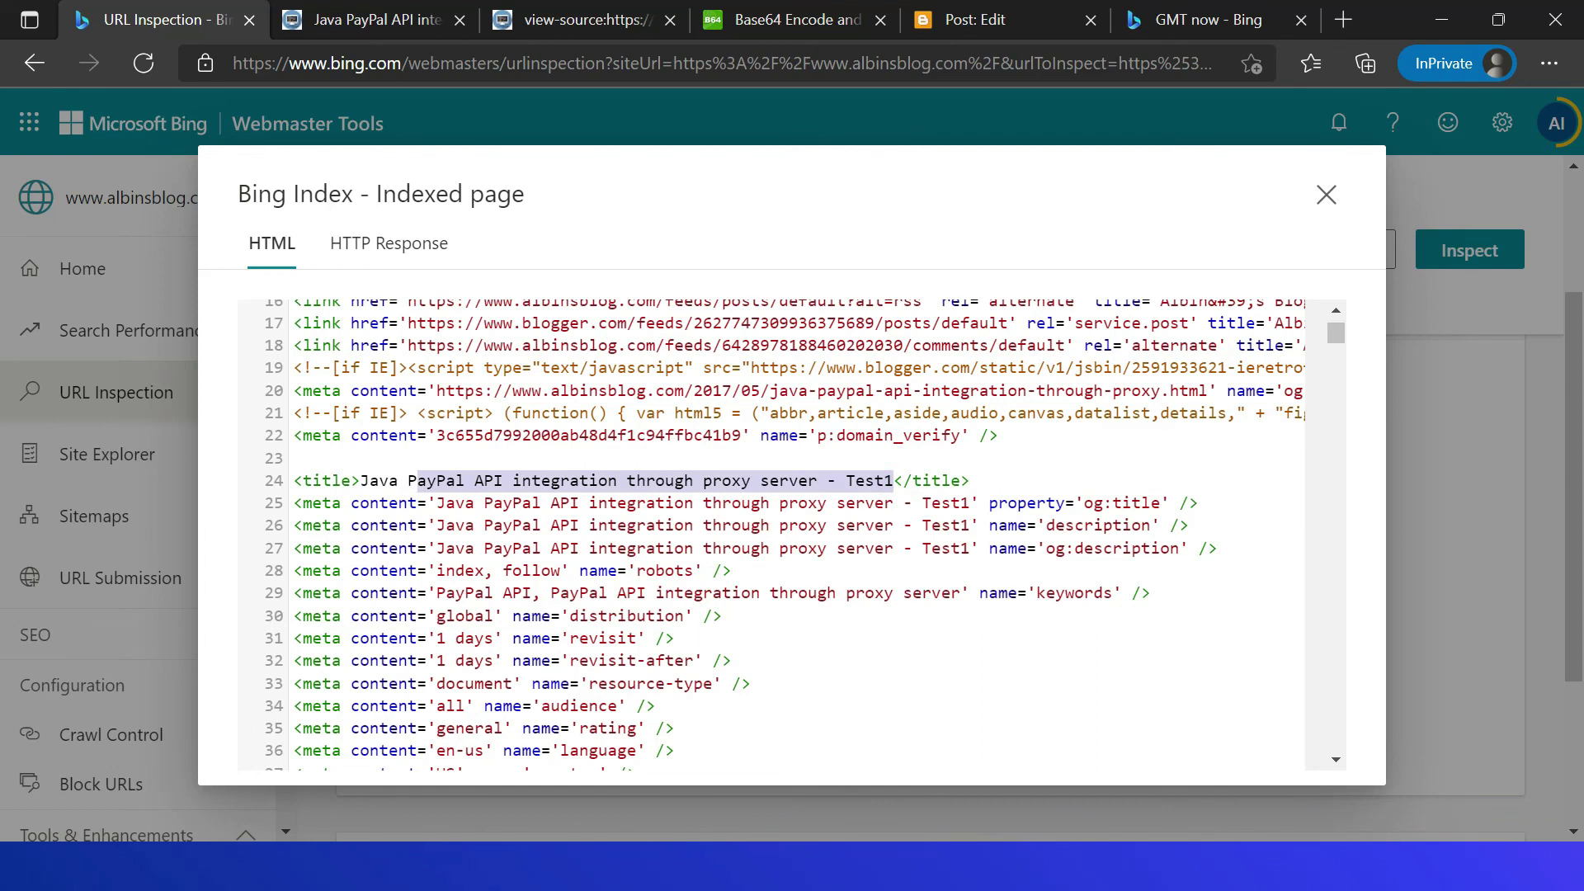
key(Escape)
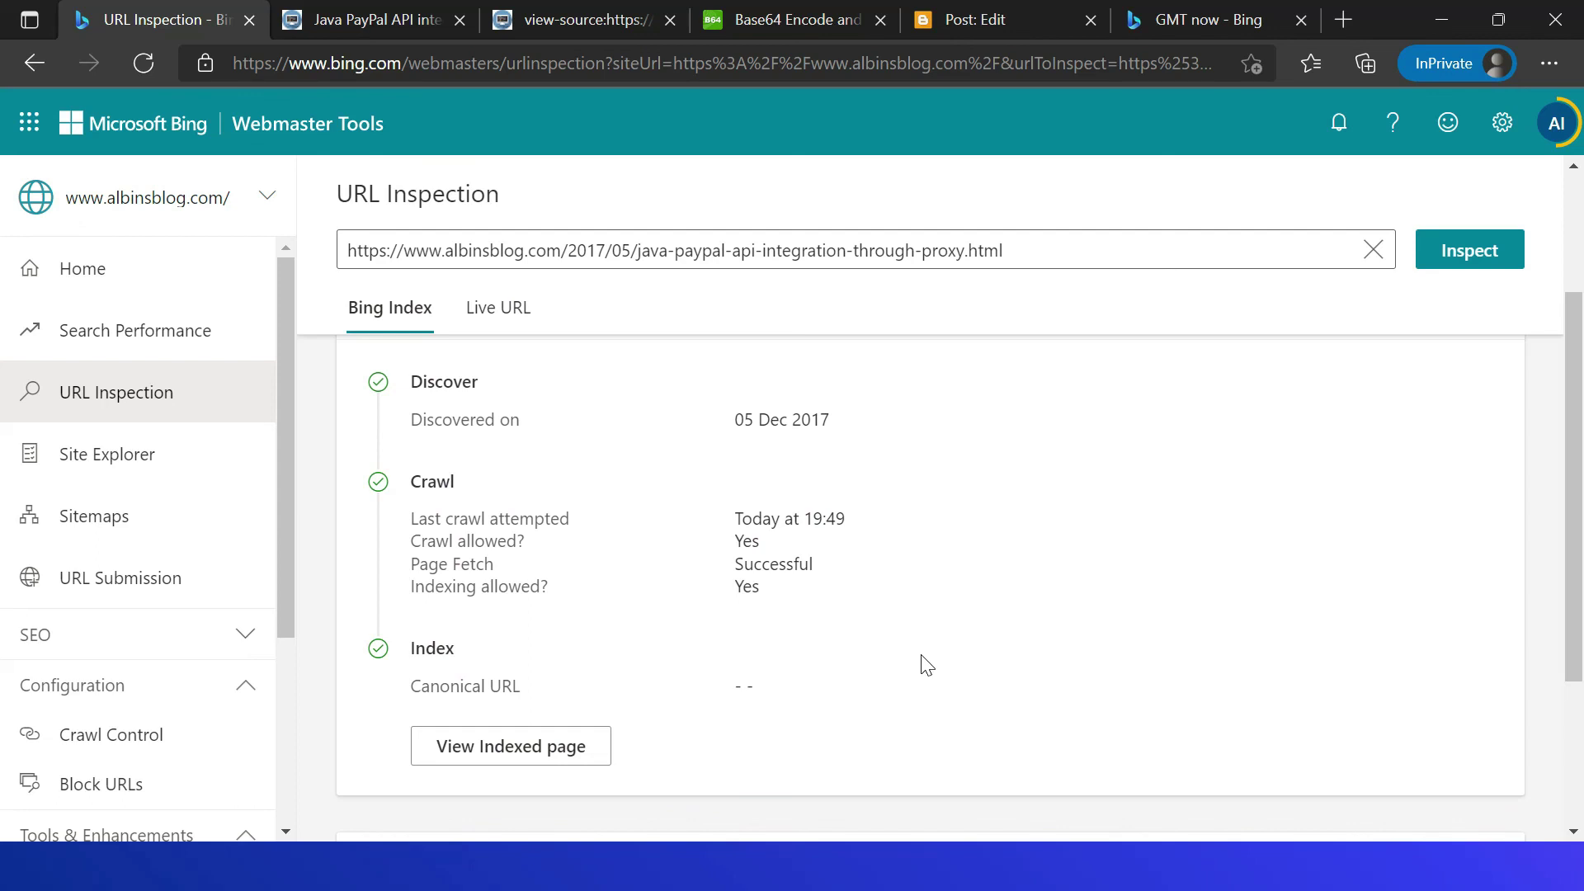